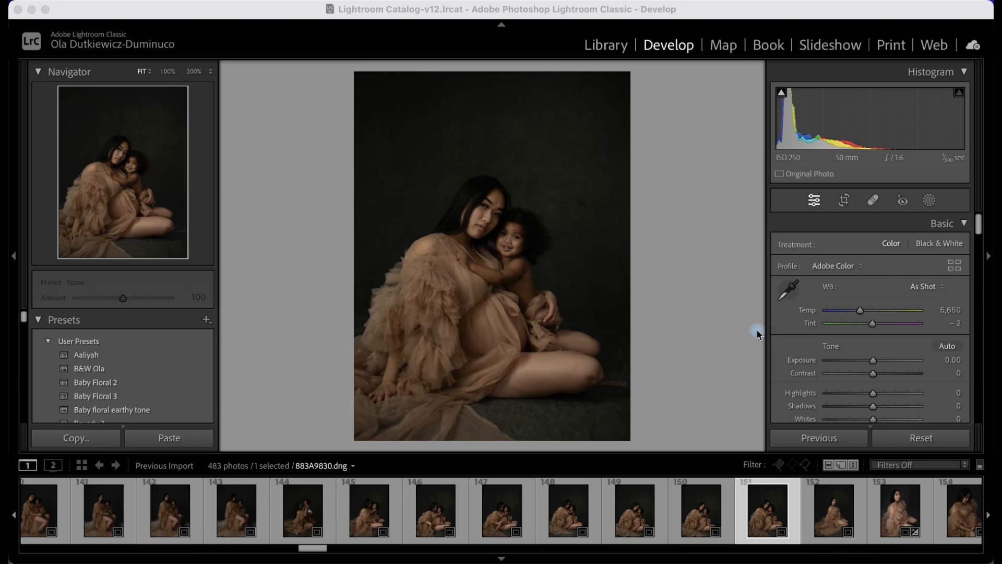
- Neutralize the white balance from the dark backdrop above the child's head and raise the exposure to +0.90
{"action": "left_click", "coordinate": [788, 297]}
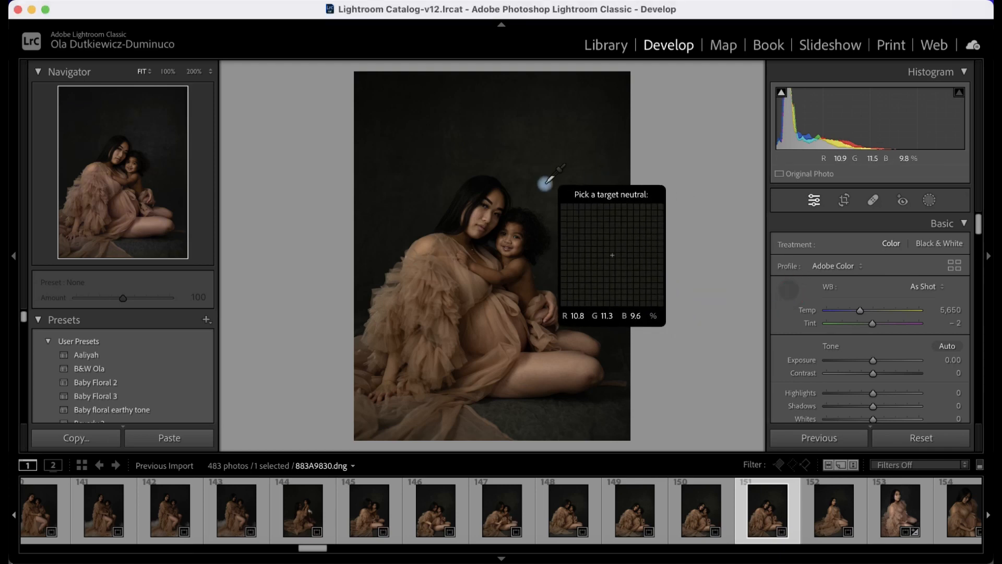
{"action": "left_click", "coordinate": [545, 180]}
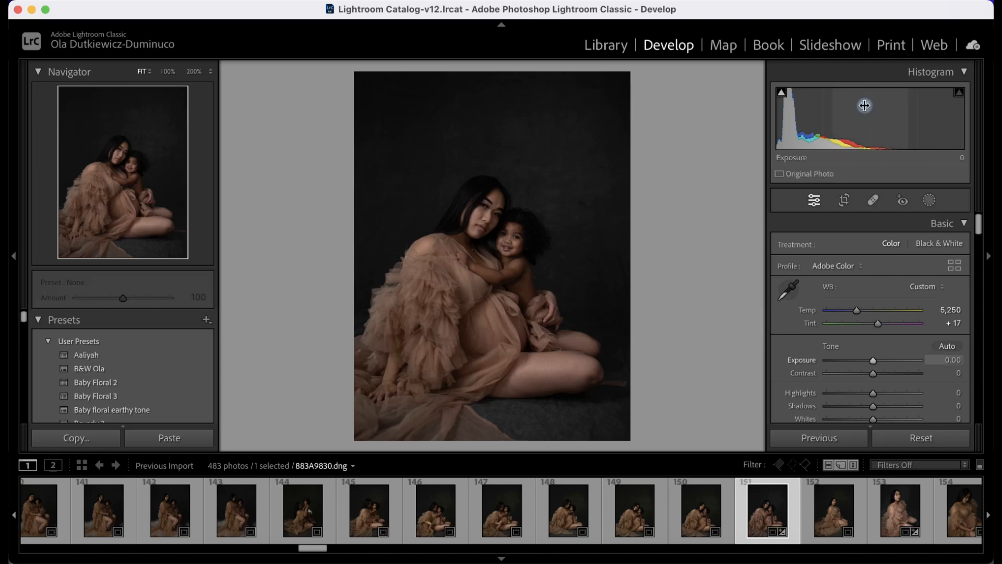
{"action": "mouse_move", "coordinate": [868, 123]}
{"action": "left_mouse_down"}
{"action": "mouse_move", "coordinate": [902, 126]}
{"action": "mouse_move", "coordinate": [869, 123]}
{"action": "left_mouse_up"}
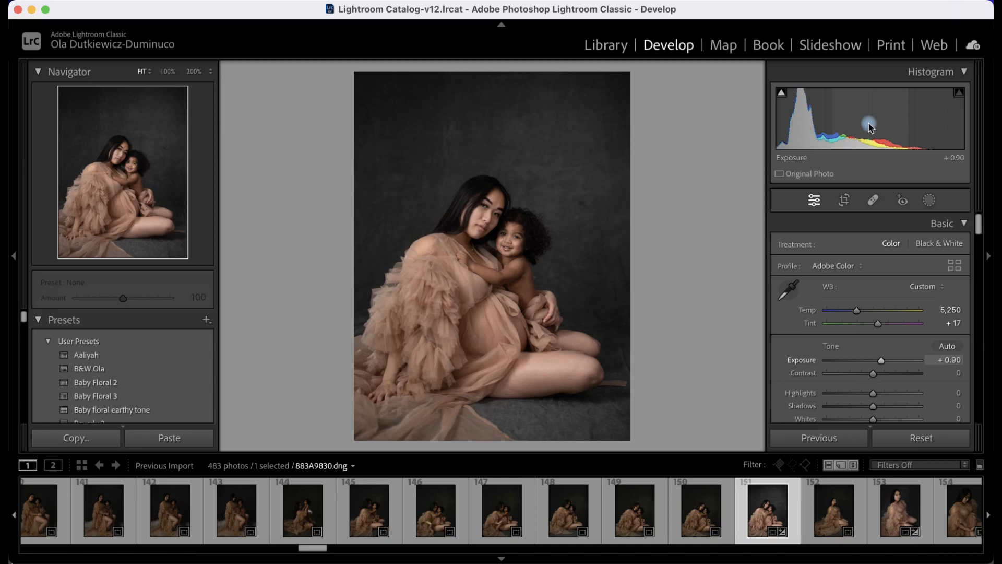
- Examine the skin on the mother's leg and face at 200% magnification, returning to the full photo
{"action": "left_click", "coordinate": [555, 371]}
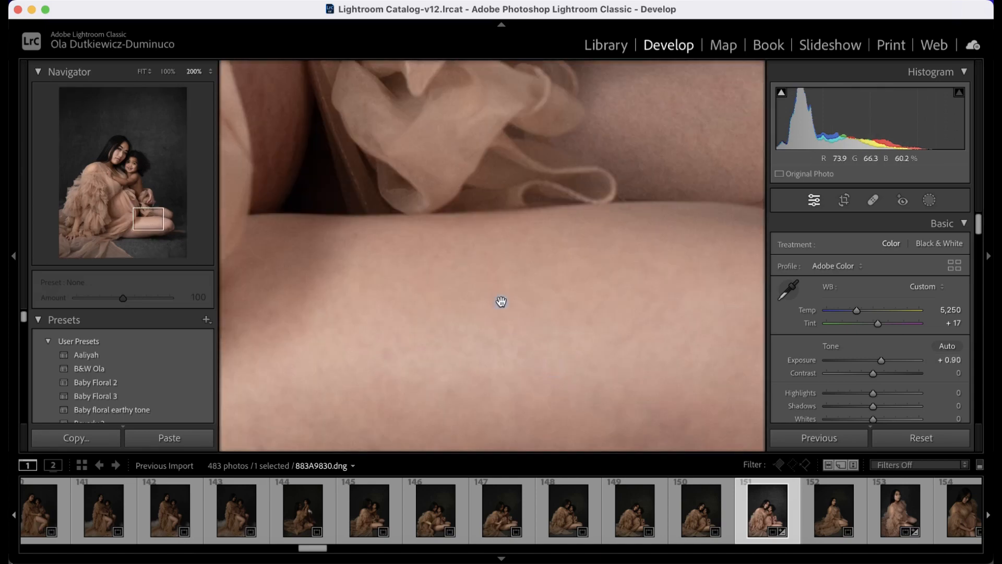
{"action": "left_click", "coordinate": [488, 278]}
{"action": "left_click", "coordinate": [462, 209]}
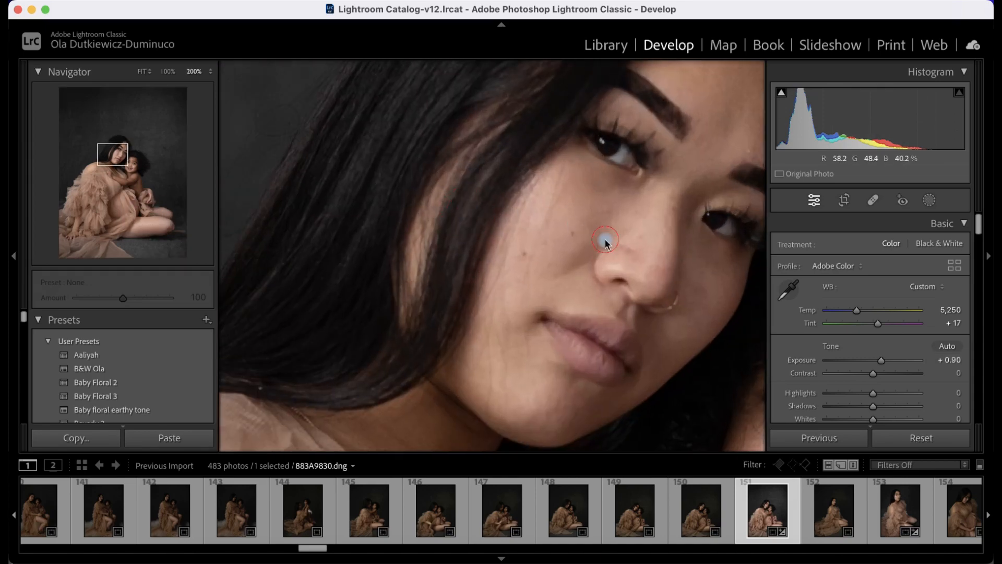
{"action": "left_click", "coordinate": [605, 242]}
{"action": "left_click", "coordinate": [510, 224]}
{"action": "left_click", "coordinate": [519, 226]}
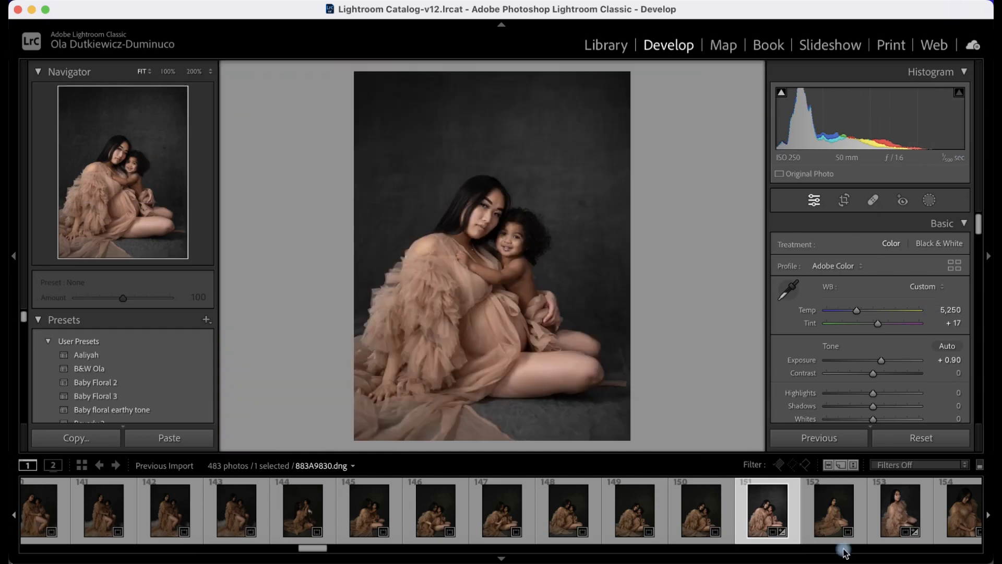
- Add an inverted radial gradient mask around the mother and child, enlarging it and shifting it slightly upward
{"action": "left_click", "coordinate": [929, 202]}
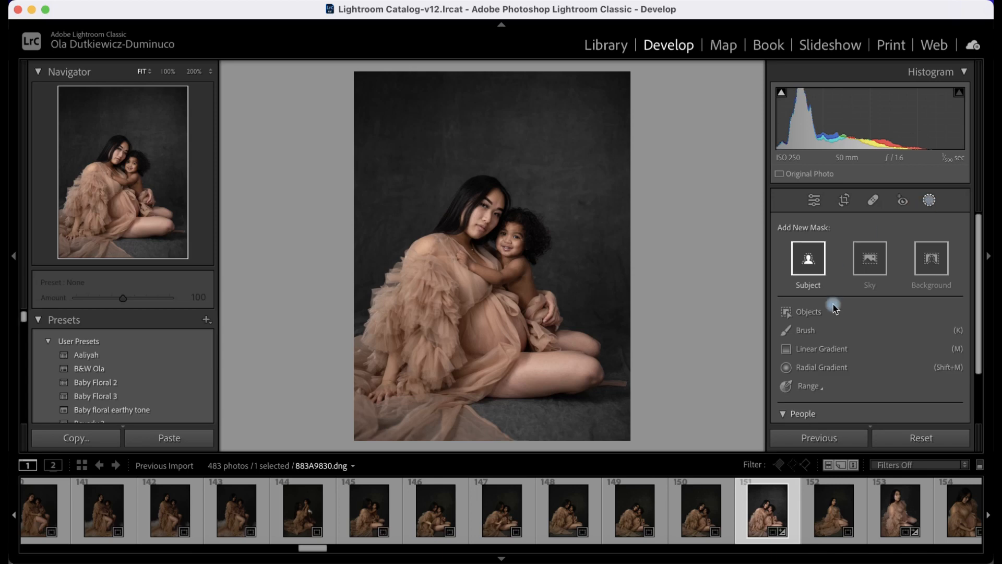
{"action": "left_click", "coordinate": [817, 369]}
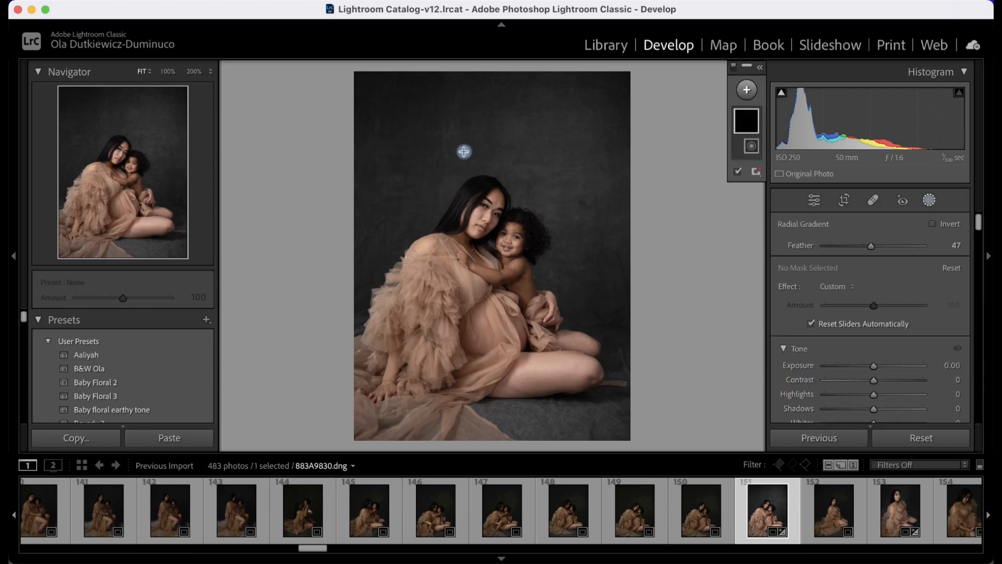
{"action": "left_click_drag", "start_coordinate": [487, 246], "coordinate": [593, 349]}
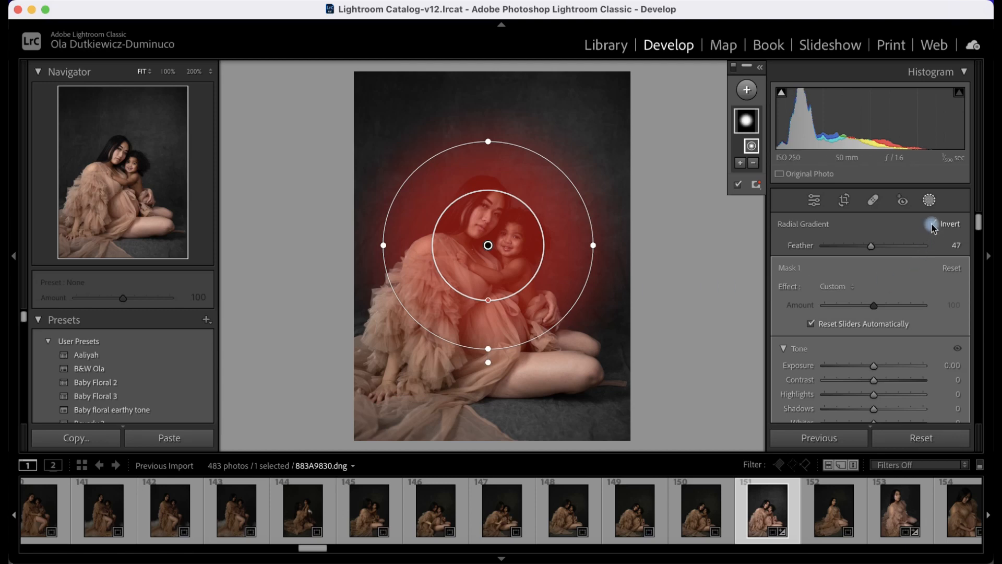
{"action": "left_click", "coordinate": [932, 225]}
{"action": "left_click_drag", "start_coordinate": [594, 245], "coordinate": [608, 246]}
{"action": "left_click_drag", "start_coordinate": [490, 143], "coordinate": [490, 116]}
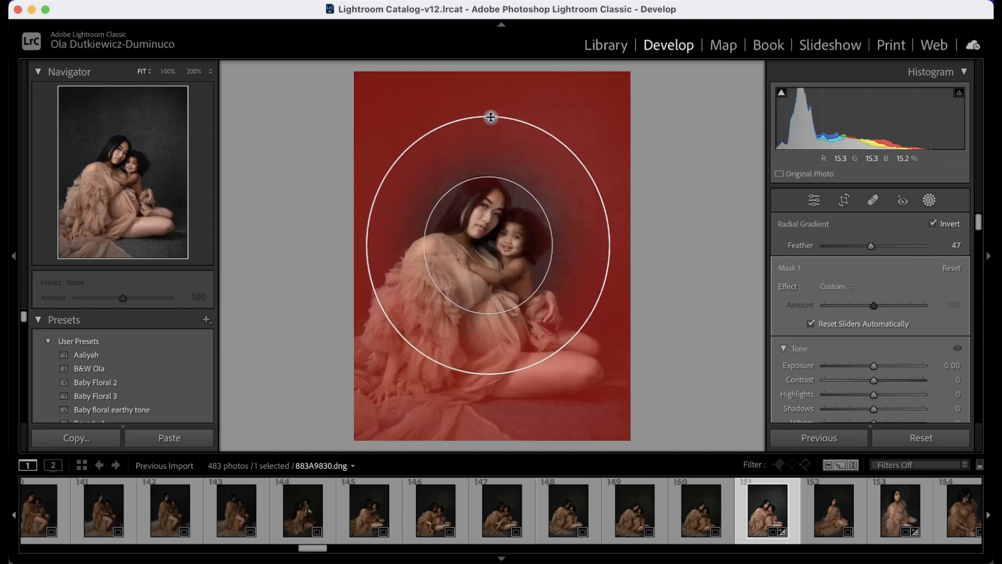
{"action": "left_click_drag", "start_coordinate": [492, 250], "coordinate": [494, 240]}
- Lower the radial mask's exposure to -0.89 and compare the edit with the original photo
{"action": "left_click_drag", "start_coordinate": [873, 366], "coordinate": [863, 367]}
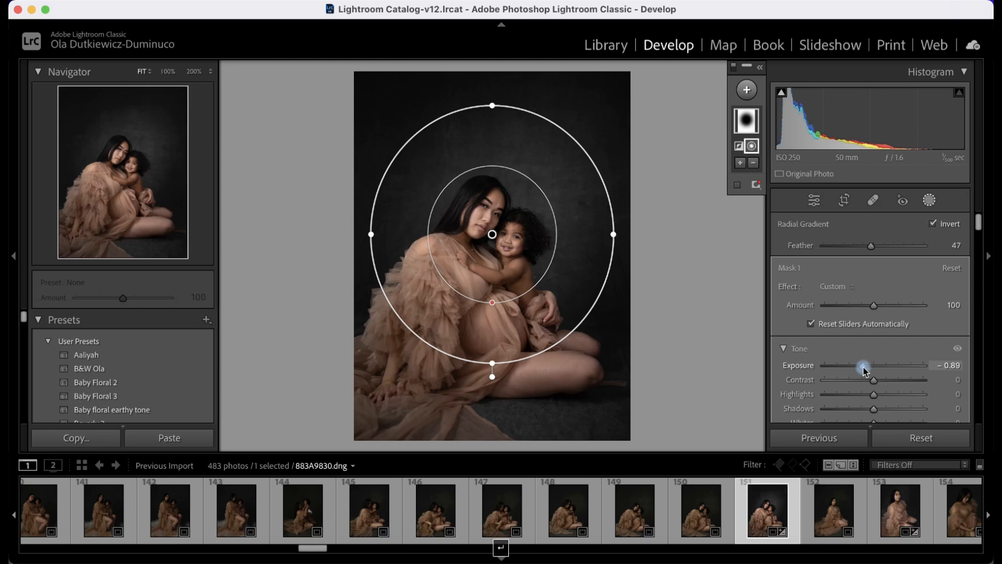
{"action": "key", "text": "Return"}
{"action": "key", "text": "backslash"}
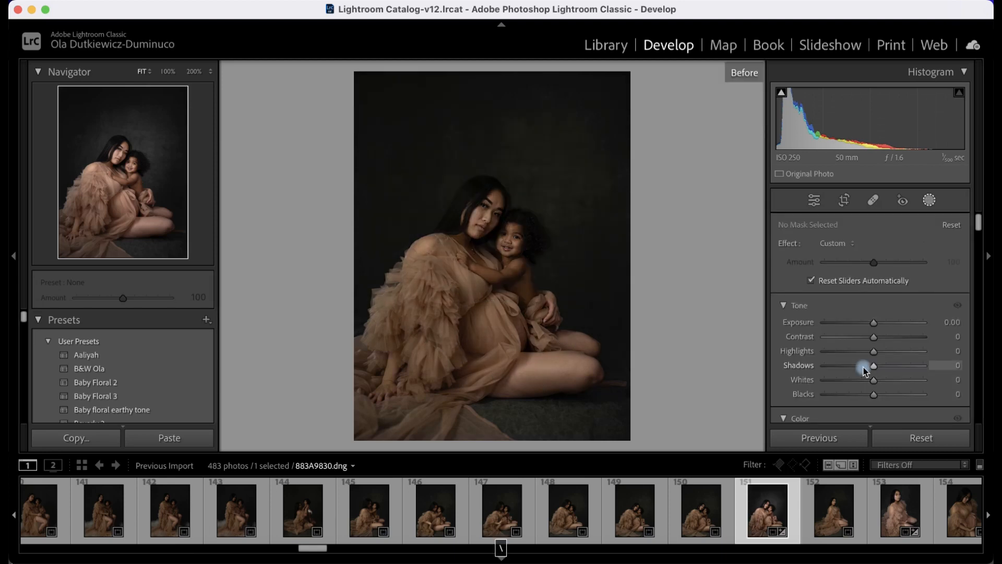
{"action": "key", "text": "backslash"}
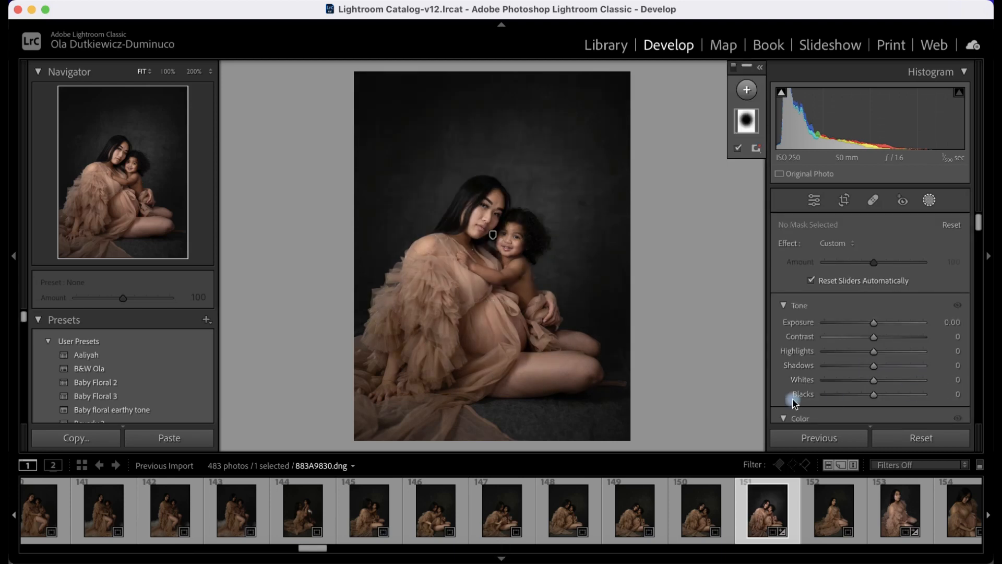
- Reposition the crop so the mother and child sit higher in the frame, keeping the As Shot aspect
{"action": "key", "text": "r"}
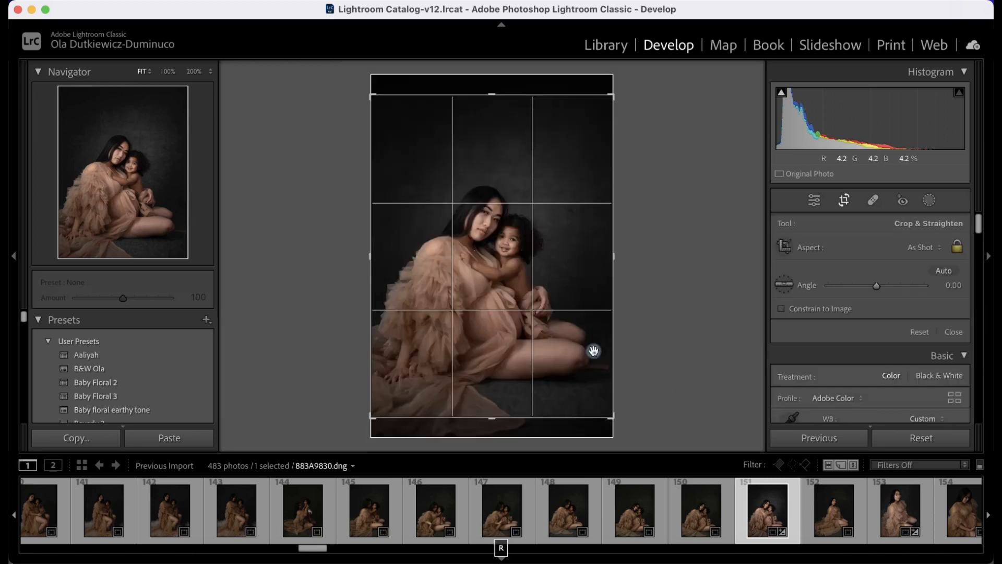
{"action": "left_click_drag", "start_coordinate": [553, 367], "coordinate": [554, 370]}
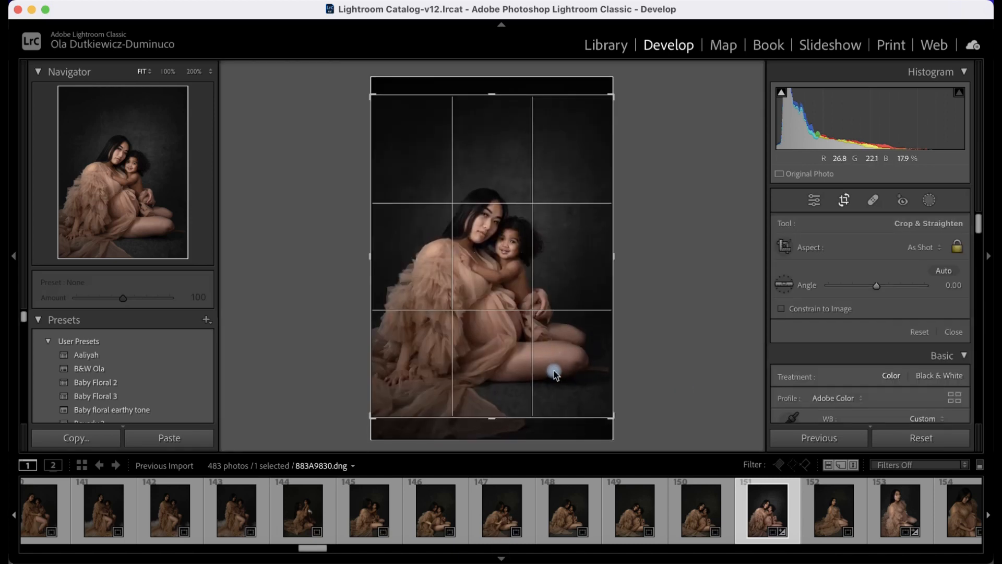
{"action": "left_click_drag", "start_coordinate": [530, 380], "coordinate": [533, 353]}
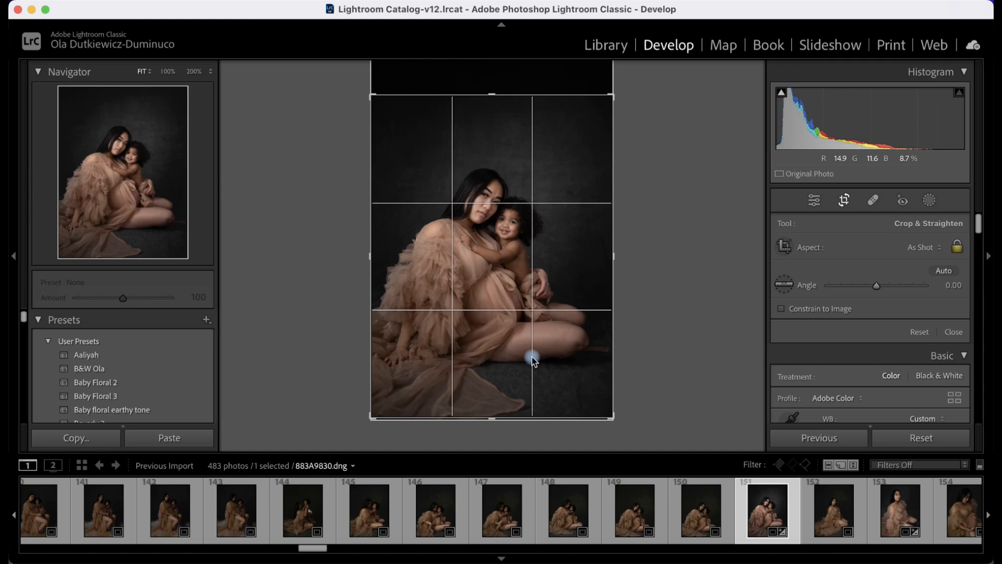
{"action": "key", "text": "Return"}
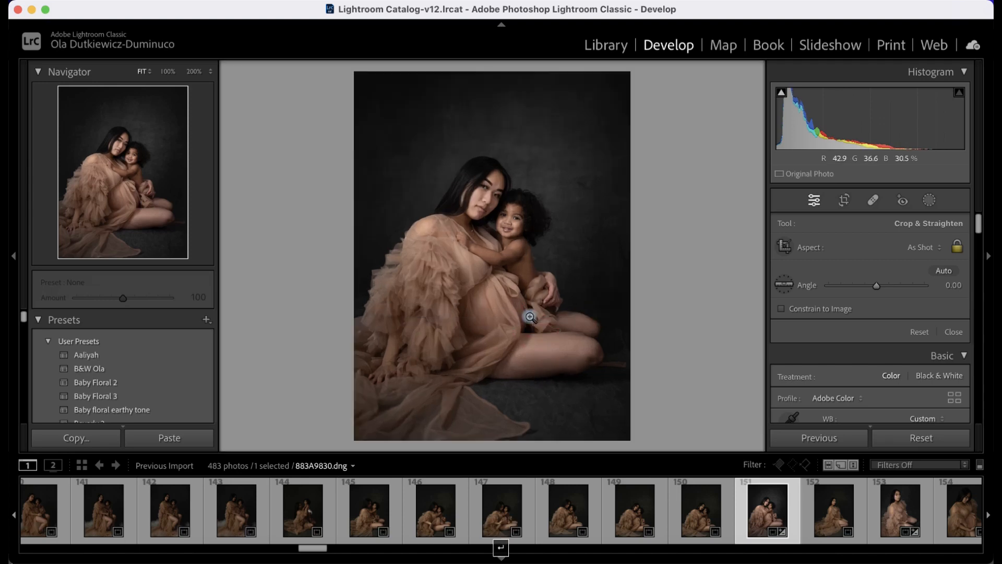
{"action": "key", "text": "r"}
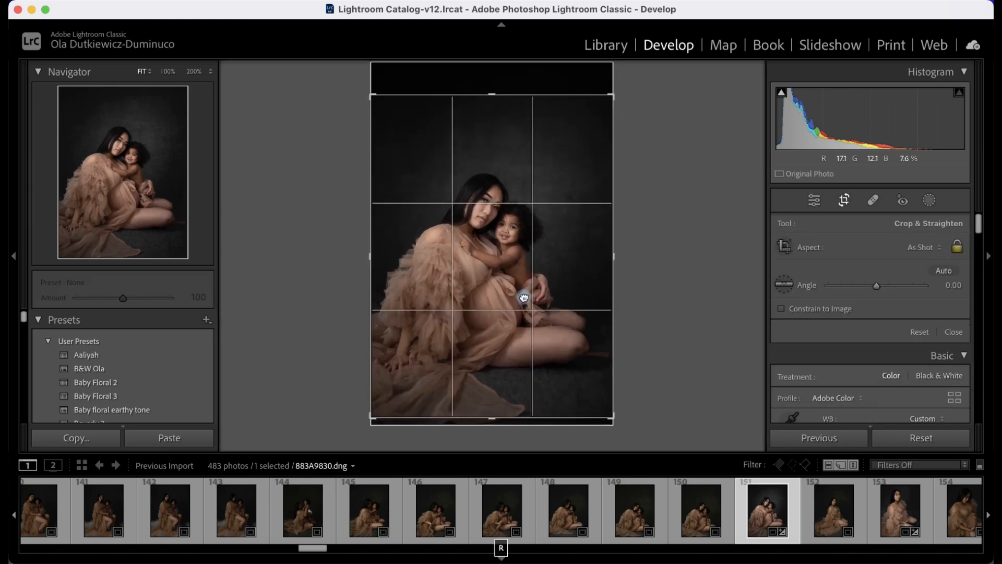
{"action": "key", "text": "Return"}
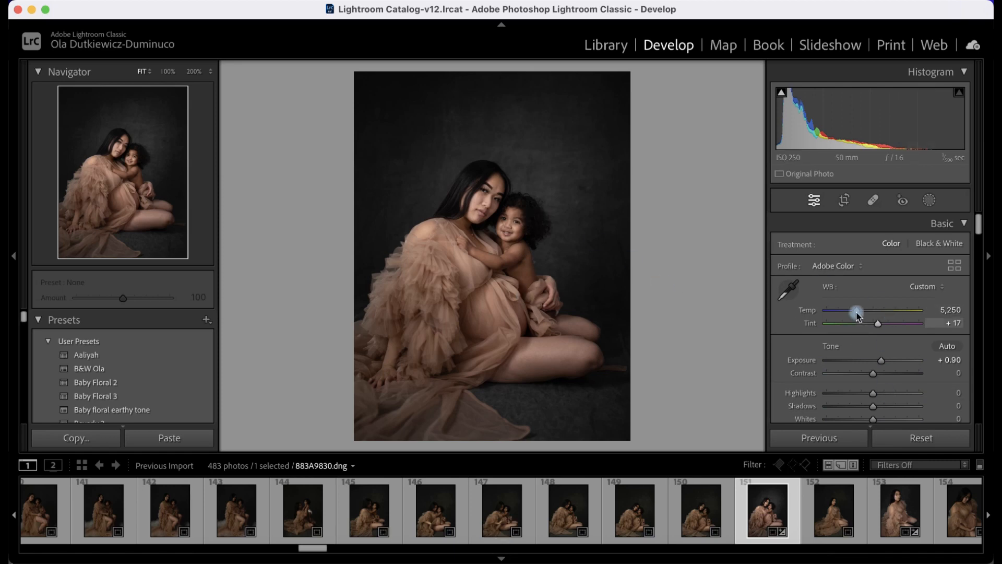
- Reduce the texture of the existing radial mask to -39 and close the masking tool
{"action": "scroll", "coordinate": [857, 313], "scroll_direction": "down", "scroll_amount": 8}
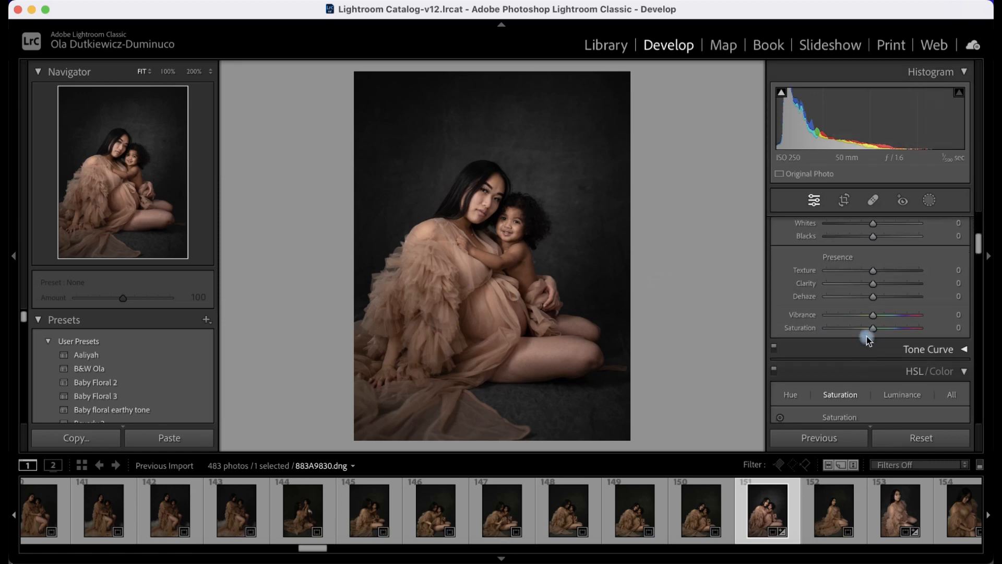
{"action": "scroll", "coordinate": [863, 301], "scroll_direction": "up", "scroll_amount": 3}
{"action": "left_click", "coordinate": [929, 200]}
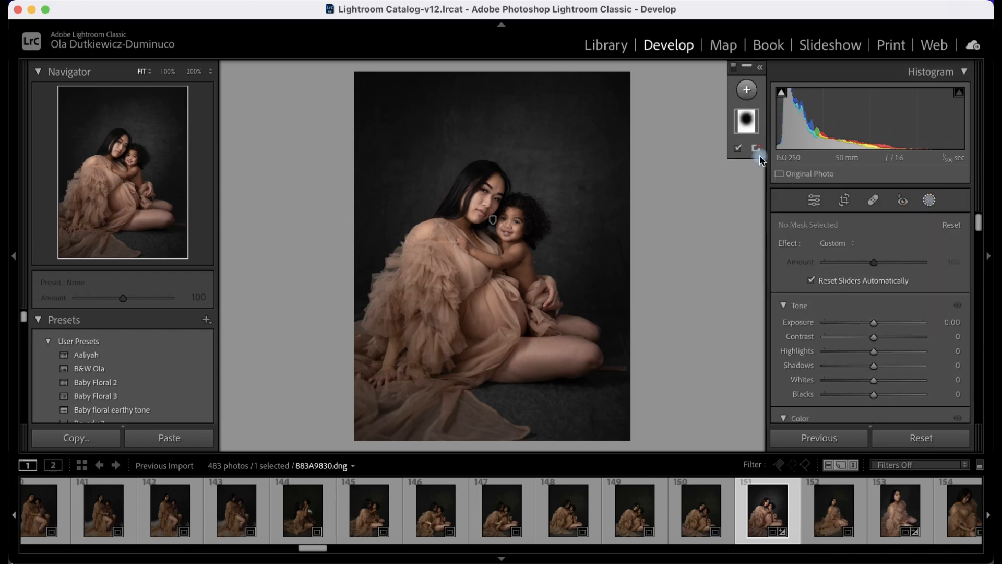
{"action": "left_click", "coordinate": [749, 125]}
{"action": "scroll", "coordinate": [870, 383], "scroll_direction": "down", "scroll_amount": 6}
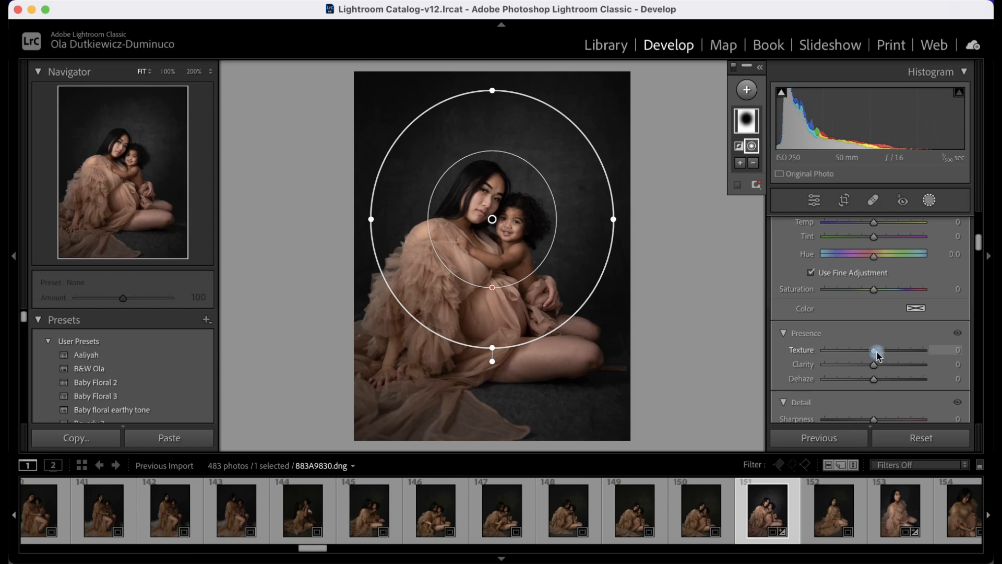
{"action": "left_click_drag", "start_coordinate": [874, 350], "coordinate": [875, 352]}
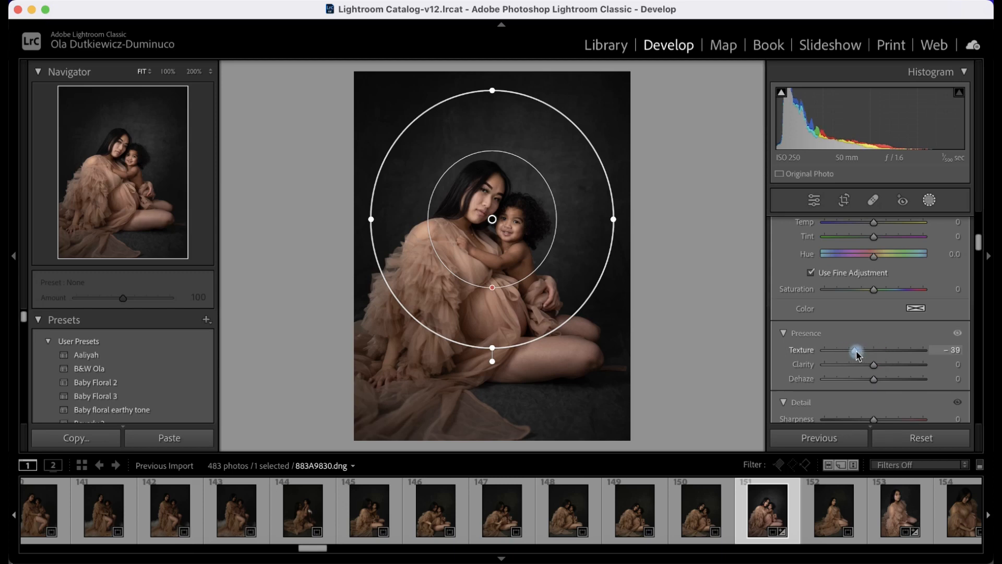
{"action": "left_click_drag", "start_coordinate": [856, 349], "coordinate": [856, 350]}
{"action": "scroll", "coordinate": [887, 386], "scroll_direction": "down", "scroll_amount": 6}
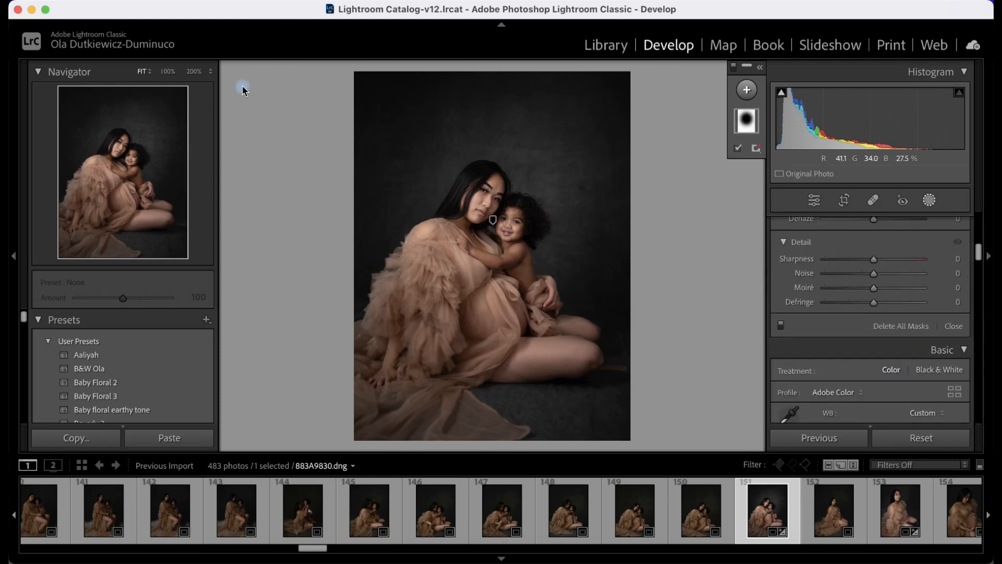
{"action": "left_click", "coordinate": [931, 208]}
- Inspect both faces up close, then set the sharpening amount to 58 and the luminance noise reduction to 28
{"action": "left_click", "coordinate": [511, 203]}
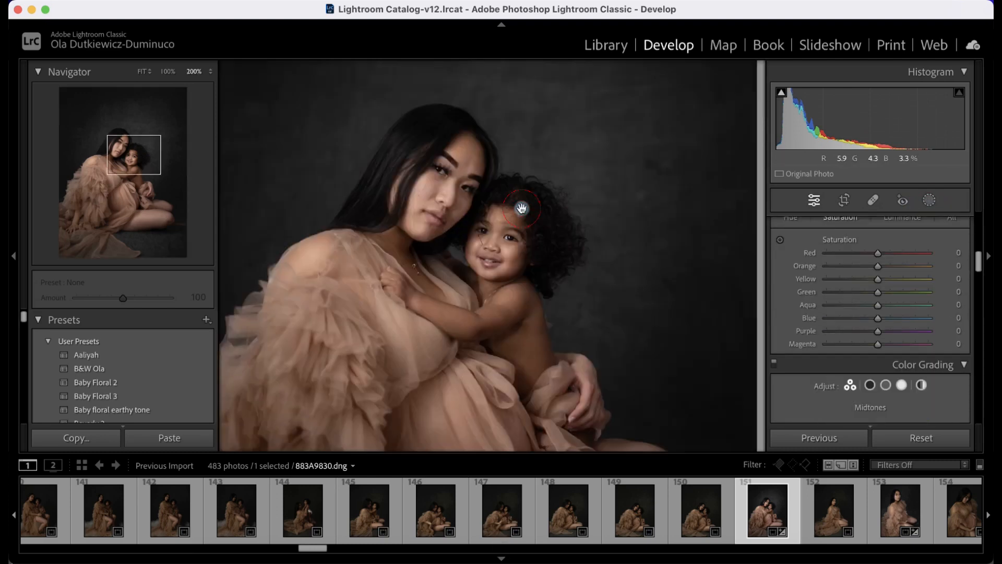
{"action": "left_click_drag", "start_coordinate": [381, 209], "coordinate": [512, 320]}
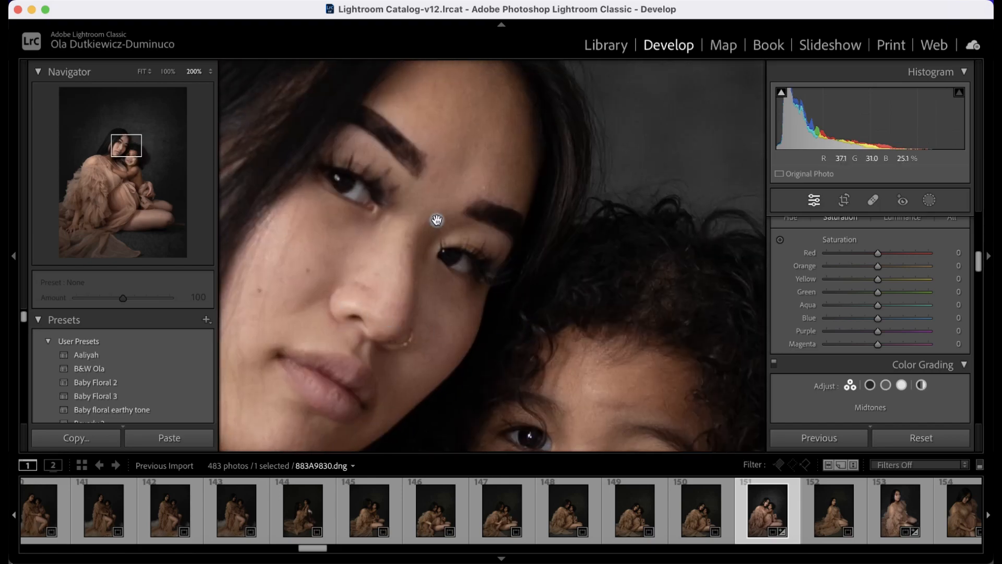
{"action": "left_click_drag", "start_coordinate": [484, 310], "coordinate": [441, 214]}
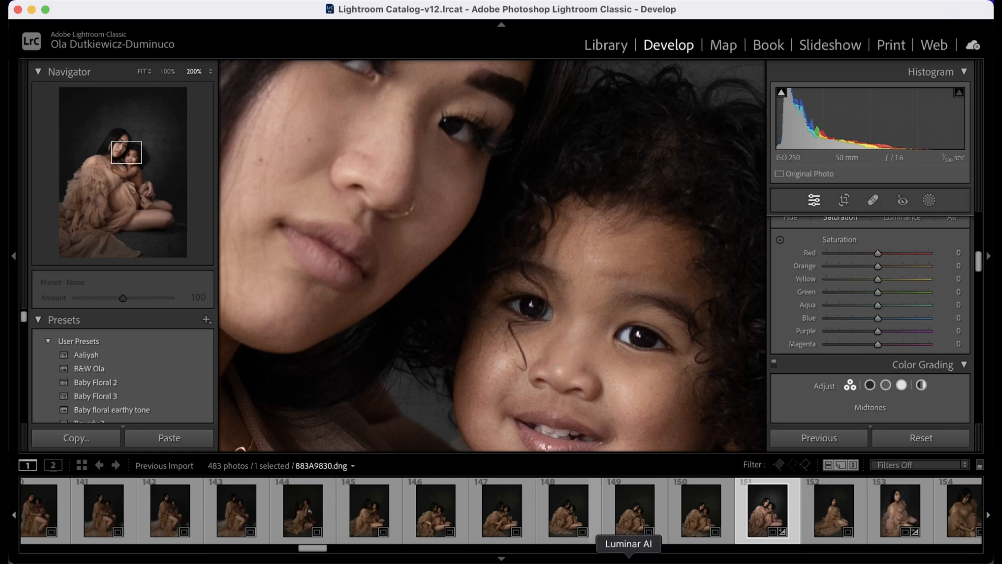
{"action": "left_click_drag", "start_coordinate": [630, 414], "coordinate": [602, 346]}
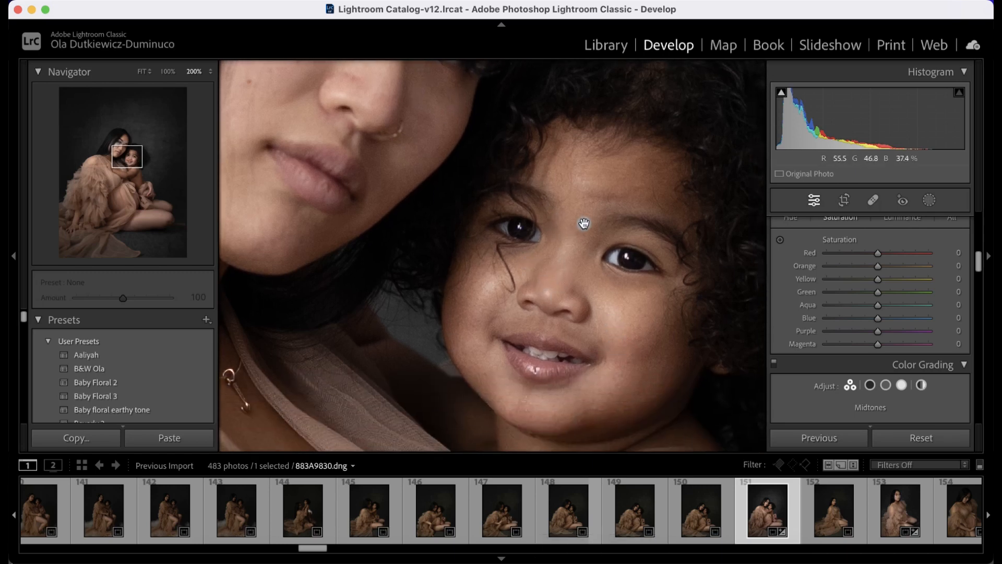
{"action": "left_click_drag", "start_coordinate": [529, 198], "coordinate": [548, 286]}
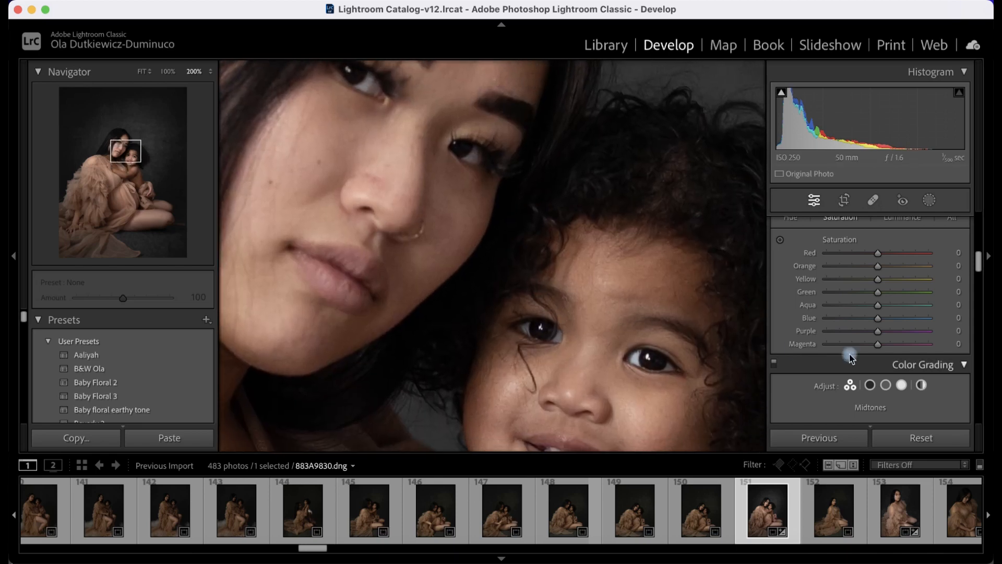
{"action": "scroll", "coordinate": [849, 353], "scroll_direction": "down", "scroll_amount": 6}
{"action": "scroll", "coordinate": [849, 354], "scroll_direction": "down", "scroll_amount": 5}
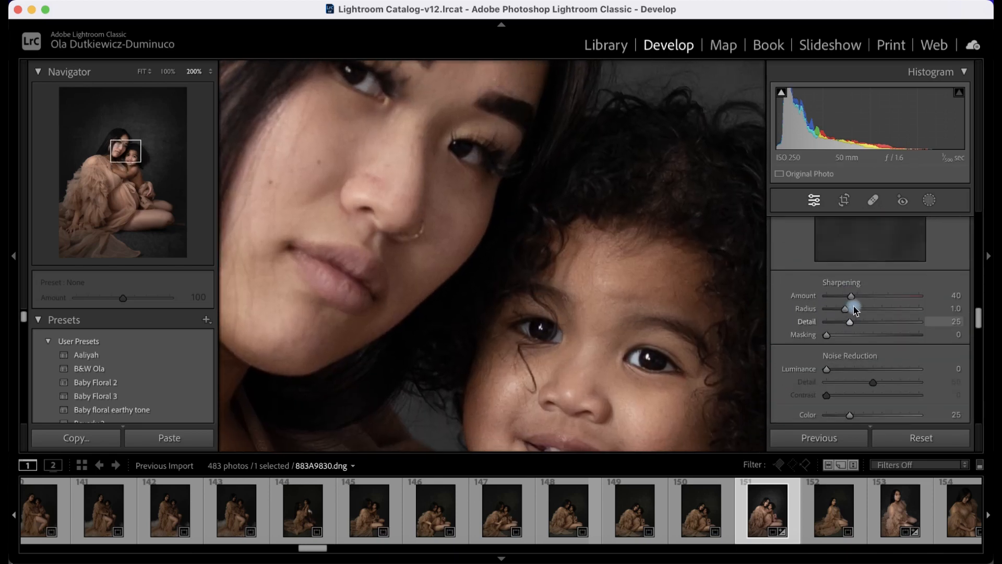
{"action": "left_click_drag", "start_coordinate": [864, 300], "coordinate": [862, 298]}
{"action": "left_click_drag", "start_coordinate": [827, 370], "coordinate": [850, 375]}
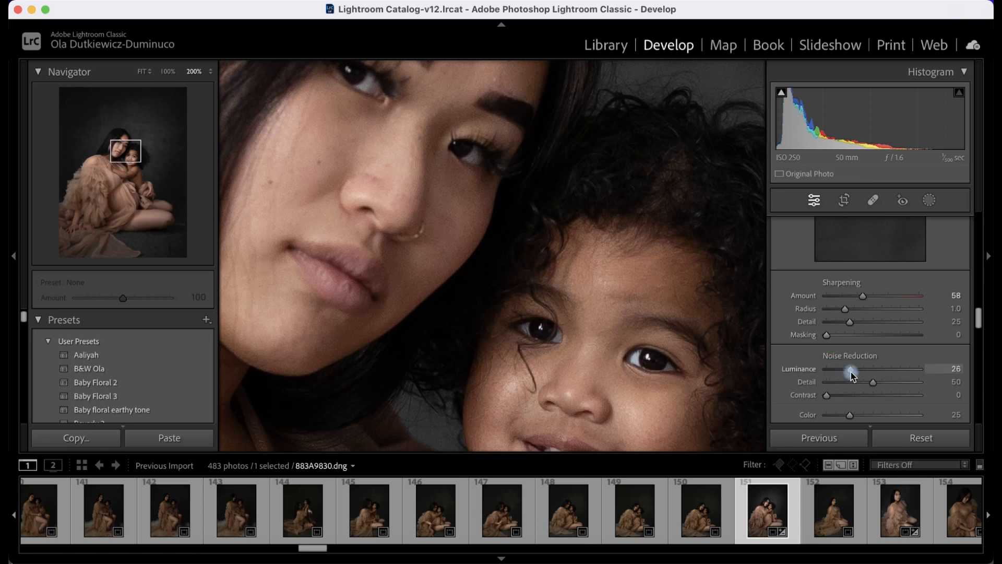
- Center the detail preview on the child's face, then compare the whole photo before and after the edits
{"action": "scroll", "coordinate": [834, 287], "scroll_direction": "up", "scroll_amount": 5}
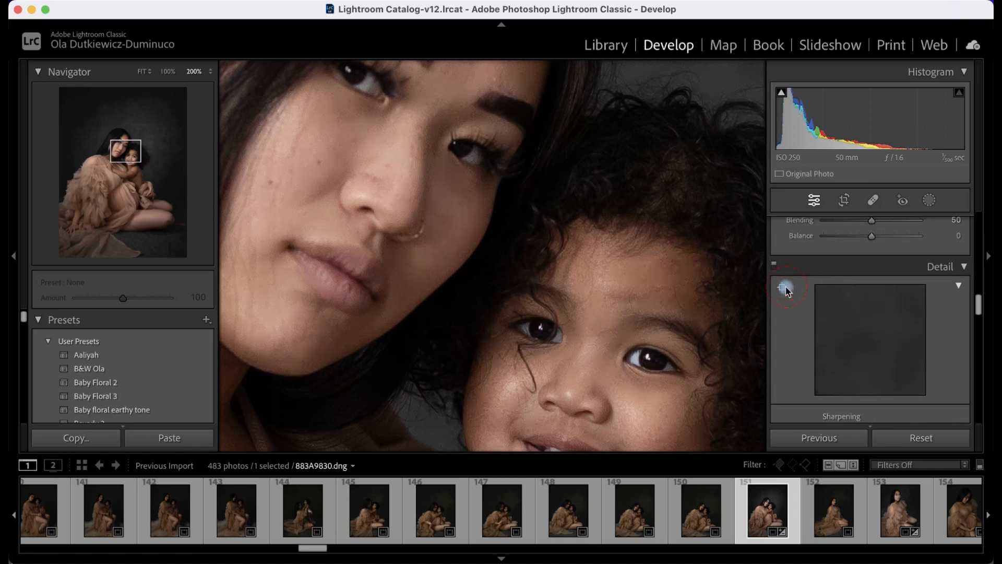
{"action": "left_click", "coordinate": [581, 308]}
{"action": "scroll", "coordinate": [882, 377], "scroll_direction": "down", "scroll_amount": 2}
{"action": "scroll", "coordinate": [860, 384], "scroll_direction": "down", "scroll_amount": 2}
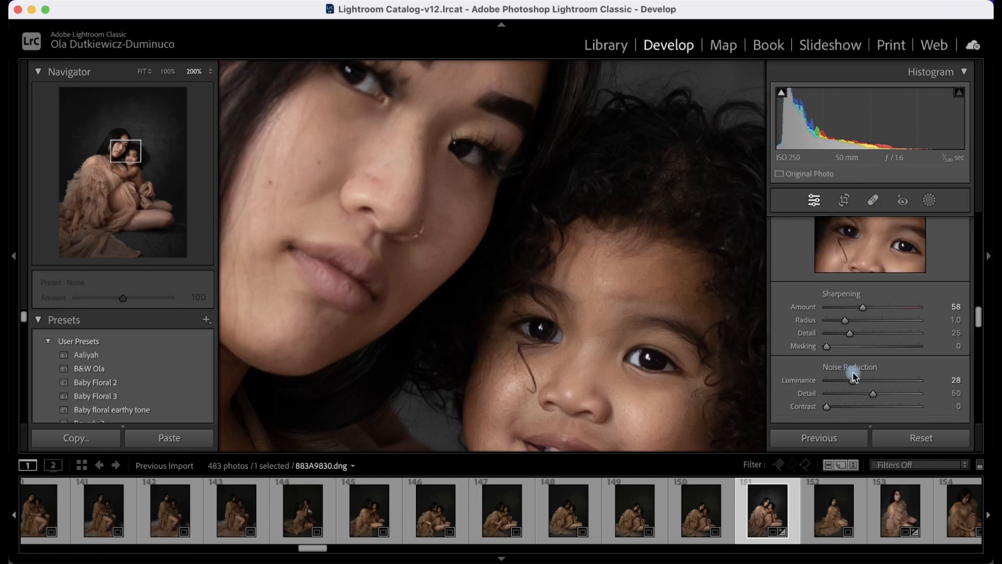
{"action": "left_click", "coordinate": [575, 363]}
{"action": "key", "text": "backslash"}
{"action": "key", "text": "backslash"}
- Raise the photo's vibrance to +34
{"action": "scroll", "coordinate": [819, 334], "scroll_direction": "down", "scroll_amount": 3}
{"action": "scroll", "coordinate": [819, 334], "scroll_direction": "up", "scroll_amount": 10}
{"action": "scroll", "coordinate": [820, 334], "scroll_direction": "up", "scroll_amount": 10}
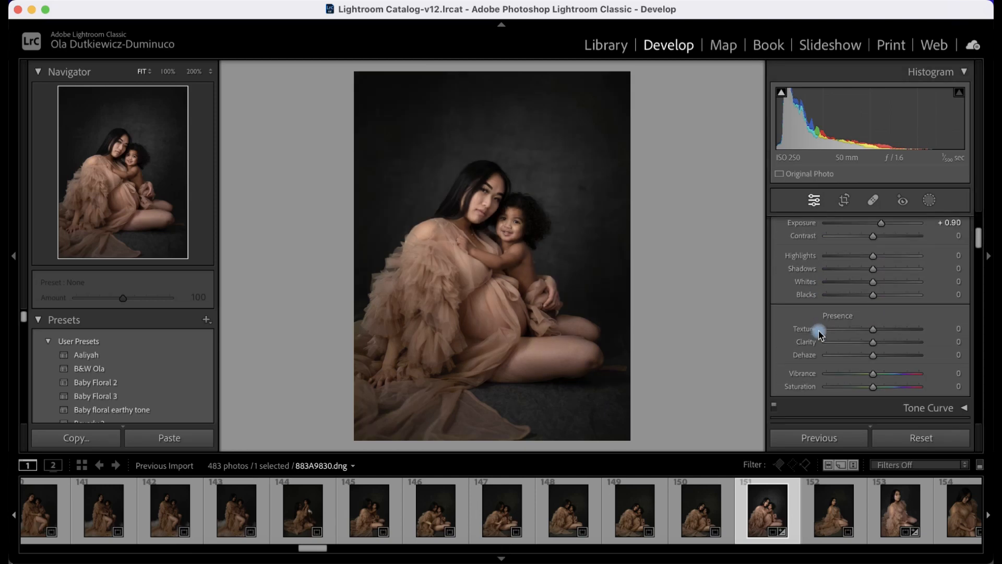
{"action": "scroll", "coordinate": [819, 334], "scroll_direction": "down", "scroll_amount": 2}
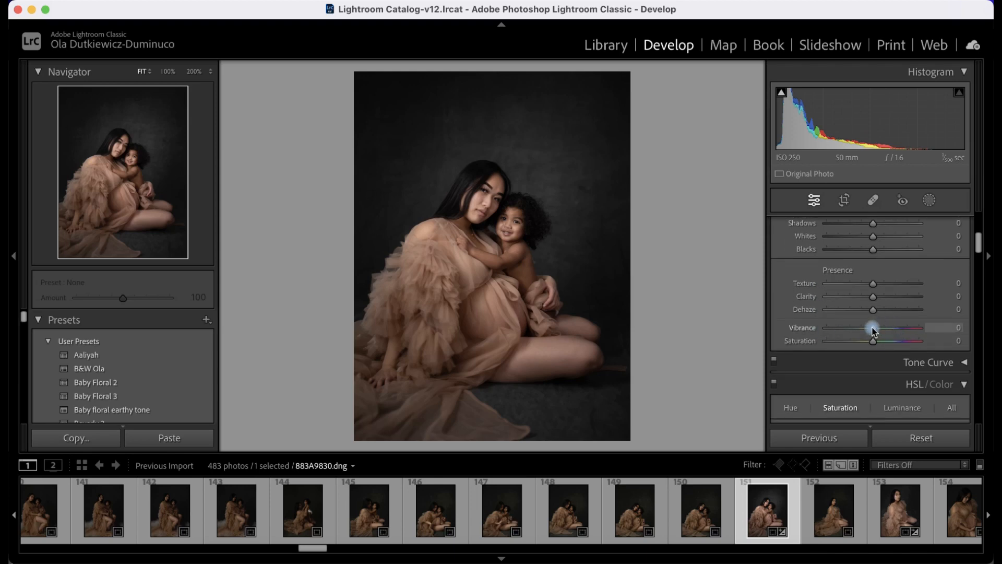
{"action": "left_click_drag", "start_coordinate": [875, 331], "coordinate": [886, 332]}
- Set the photo's contrast to +10, shadows to +15 and highlights to +25
{"action": "scroll", "coordinate": [882, 292], "scroll_direction": "up", "scroll_amount": 2}
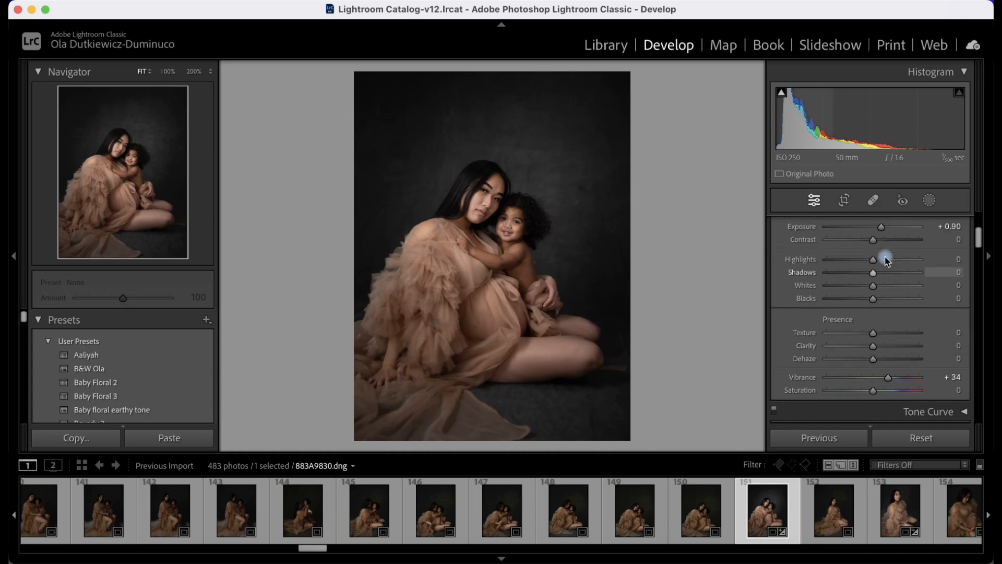
{"action": "left_click_drag", "start_coordinate": [875, 251], "coordinate": [880, 252]}
{"action": "left_click", "coordinate": [875, 281]}
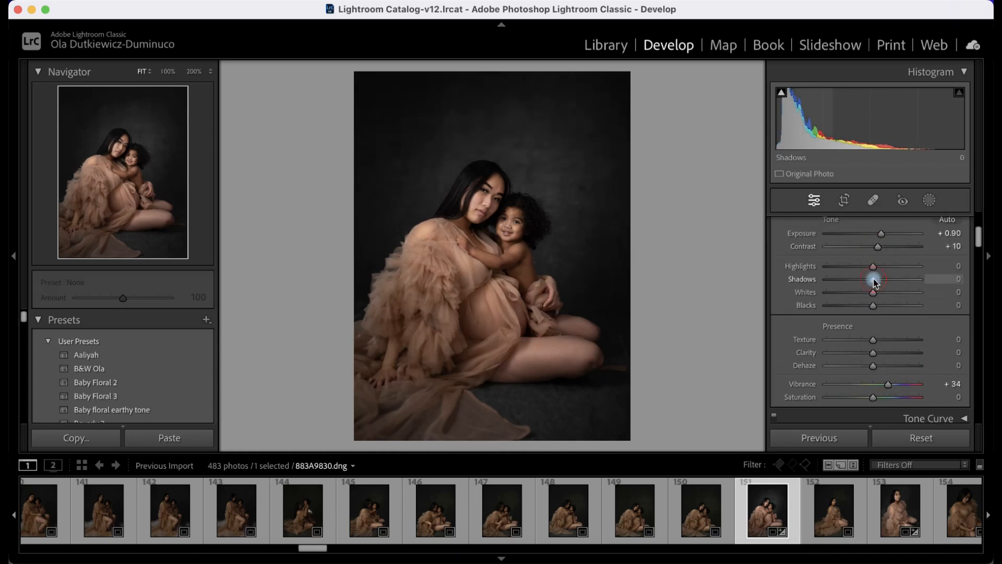
{"action": "left_click_drag", "start_coordinate": [881, 282], "coordinate": [888, 269]}
{"action": "left_click", "coordinate": [875, 268]}
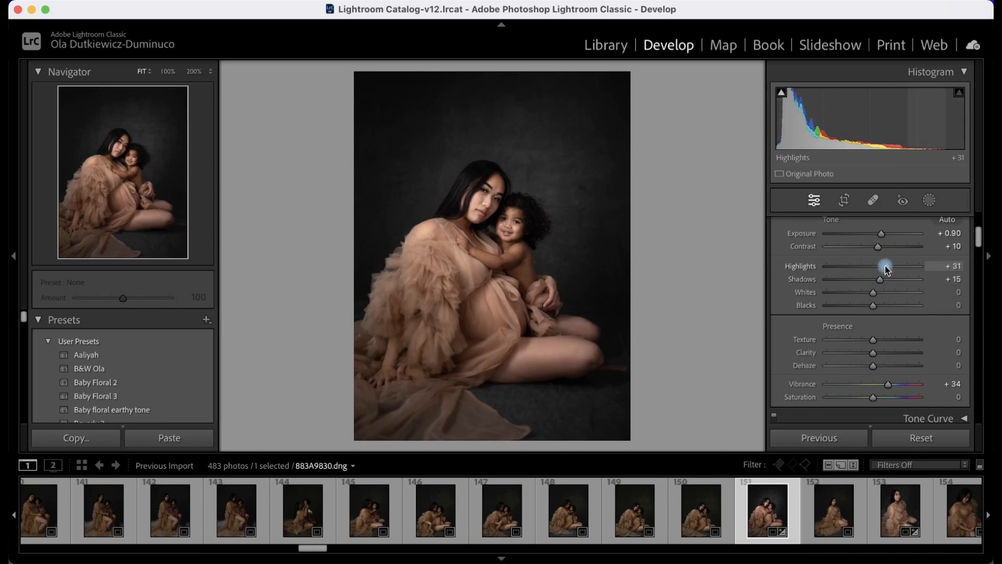
{"action": "scroll", "coordinate": [887, 268], "scroll_direction": "down", "scroll_amount": 3}
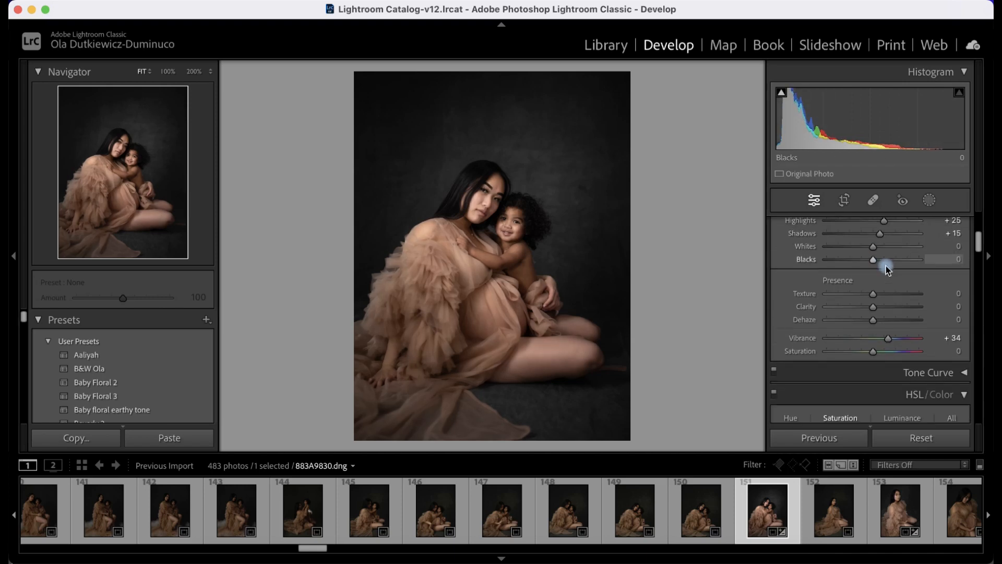
- Set the green and aqua saturation to -100 and lower the blue saturation to its minimum
{"action": "scroll", "coordinate": [885, 267], "scroll_direction": "down", "scroll_amount": 10}
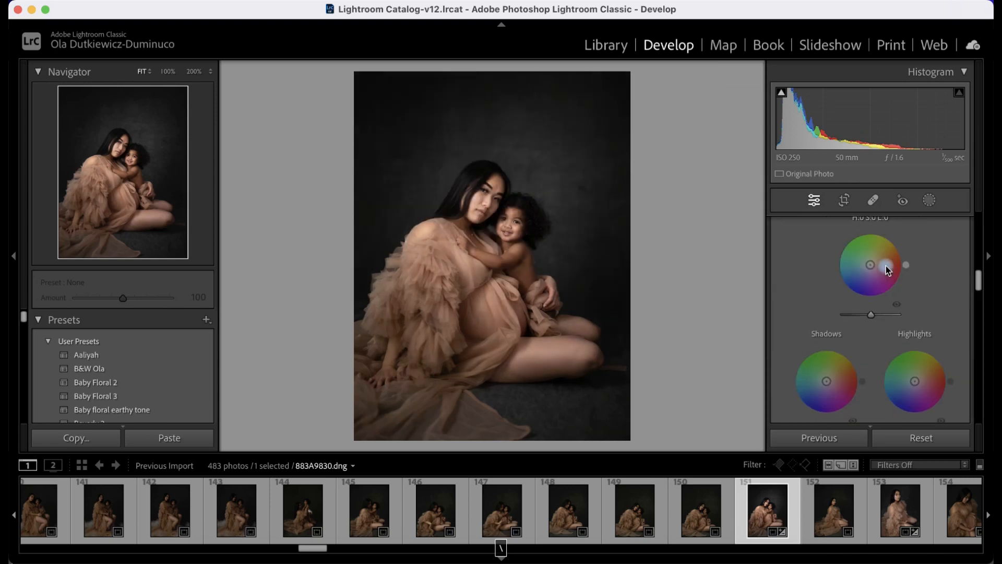
{"action": "scroll", "coordinate": [885, 265], "scroll_direction": "up", "scroll_amount": 6}
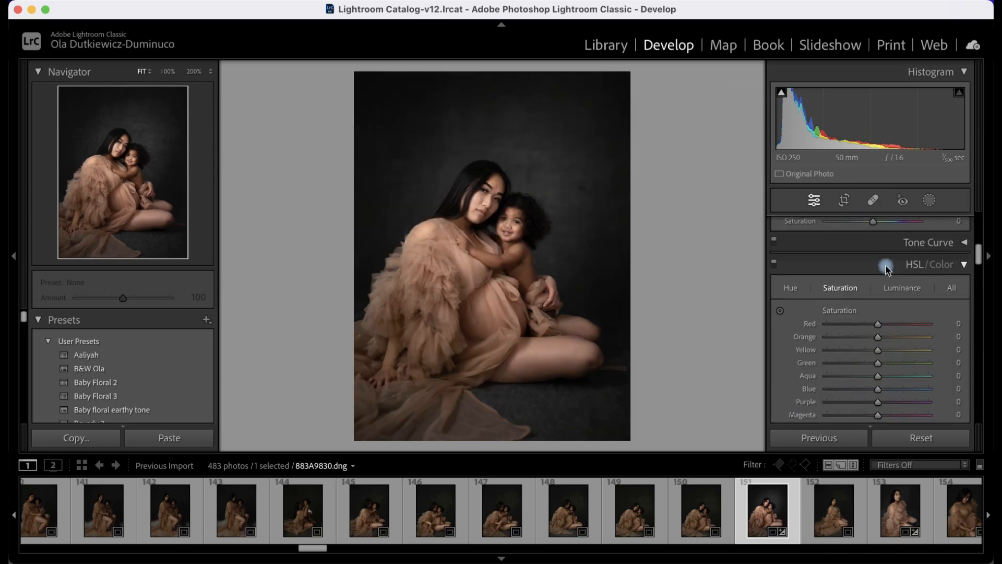
{"action": "left_click_drag", "start_coordinate": [880, 356], "coordinate": [740, 367]}
{"action": "left_click_drag", "start_coordinate": [877, 341], "coordinate": [726, 340]}
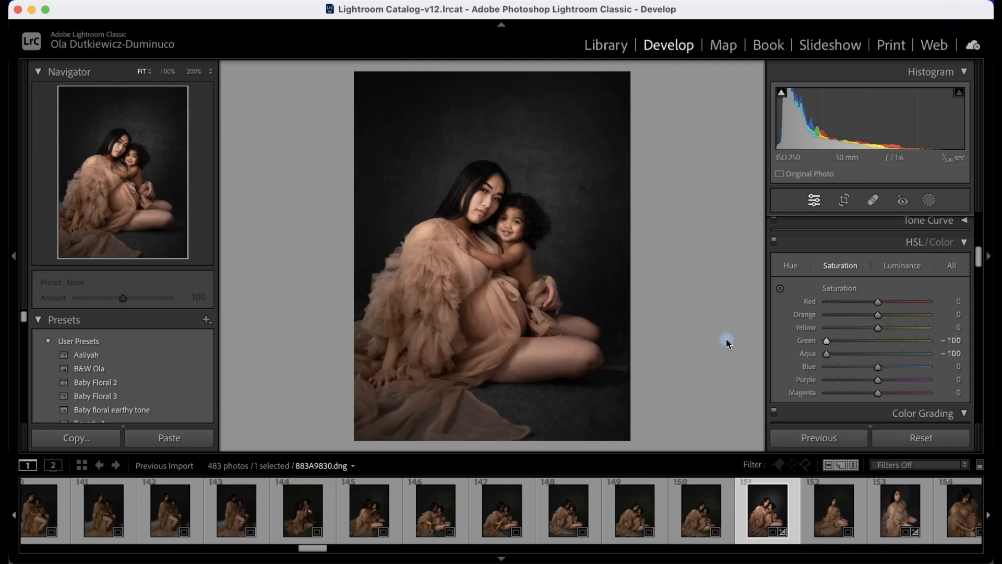
{"action": "left_click_drag", "start_coordinate": [877, 366], "coordinate": [649, 370]}
- Raise the orange luminance to +9 to brighten the skin tones
{"action": "left_click", "coordinate": [896, 272]}
{"action": "left_click", "coordinate": [879, 314]}
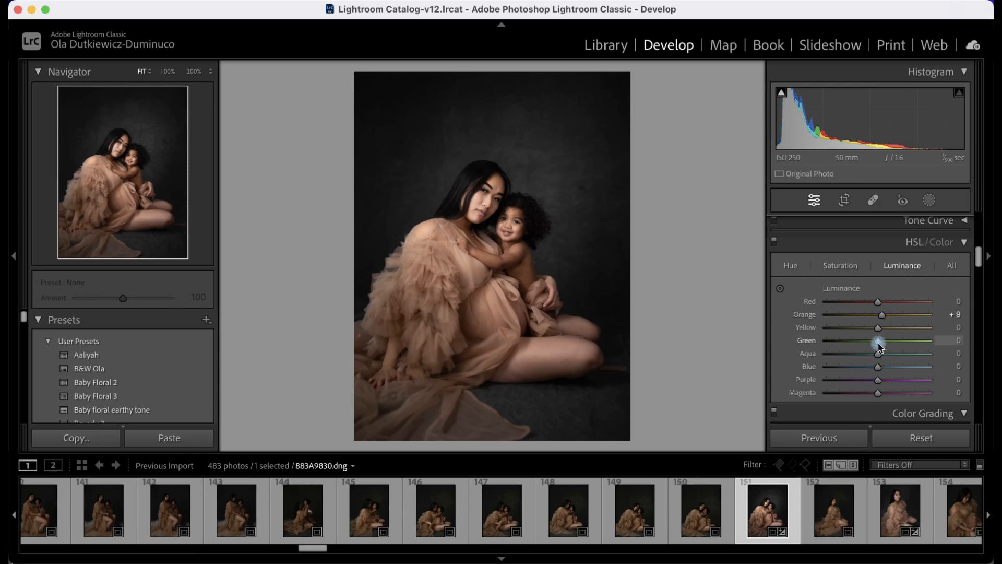
{"action": "left_click_drag", "start_coordinate": [835, 369], "coordinate": [809, 375]}
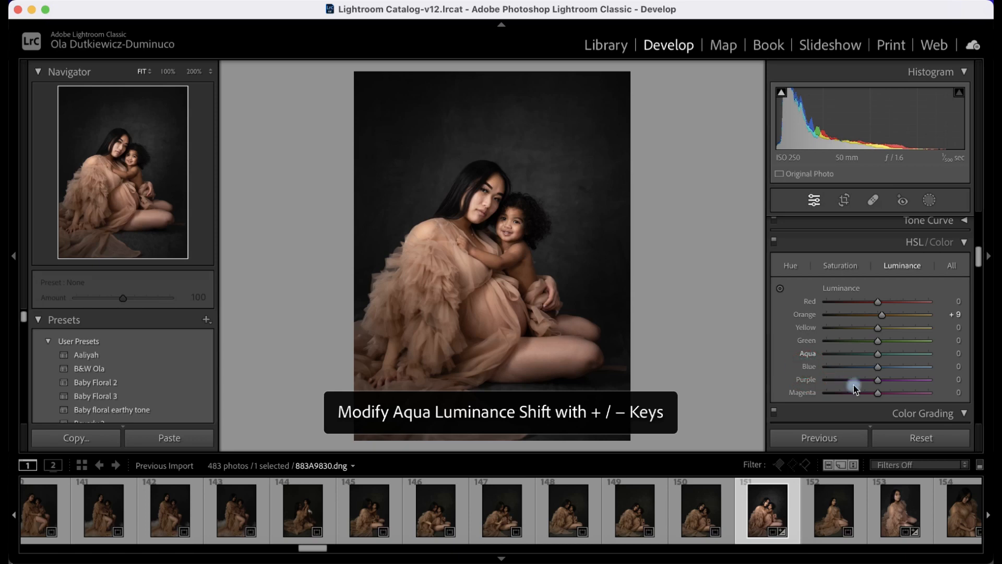
- In the camera calibration, set the Blue Primary hue to -5 and saturation to +11, and compare the photo before and after
{"action": "scroll", "coordinate": [853, 384], "scroll_direction": "down", "scroll_amount": 10}
{"action": "scroll", "coordinate": [853, 384], "scroll_direction": "down", "scroll_amount": 10}
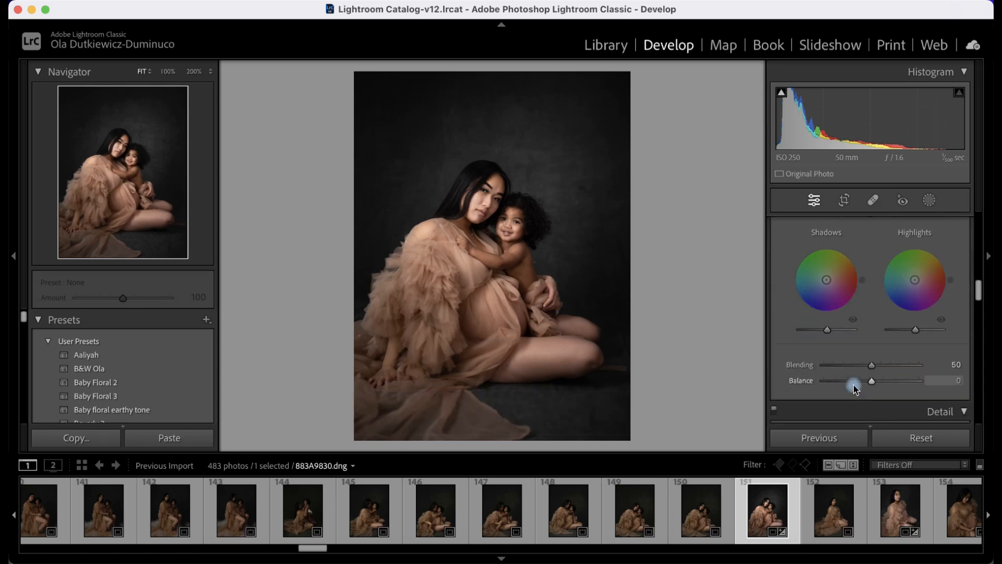
{"action": "scroll", "coordinate": [853, 384], "scroll_direction": "down", "scroll_amount": 5}
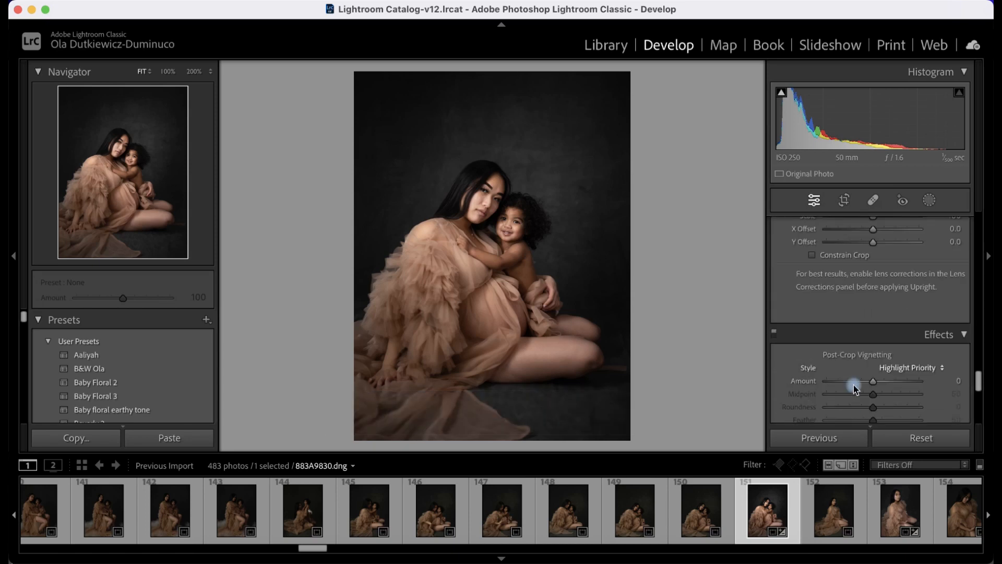
{"action": "scroll", "coordinate": [853, 384], "scroll_direction": "down", "scroll_amount": 5}
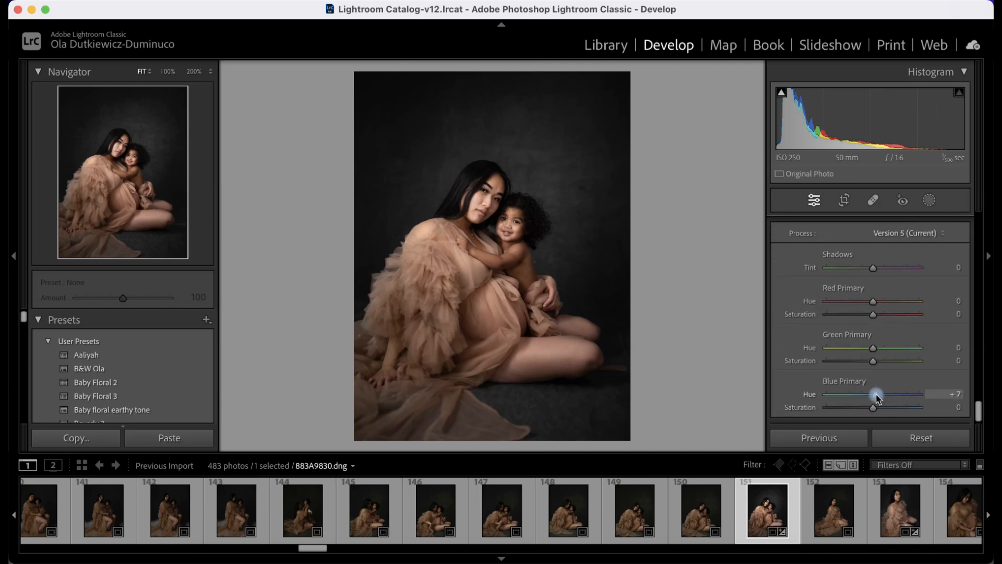
{"action": "left_click_drag", "start_coordinate": [881, 397], "coordinate": [874, 397]}
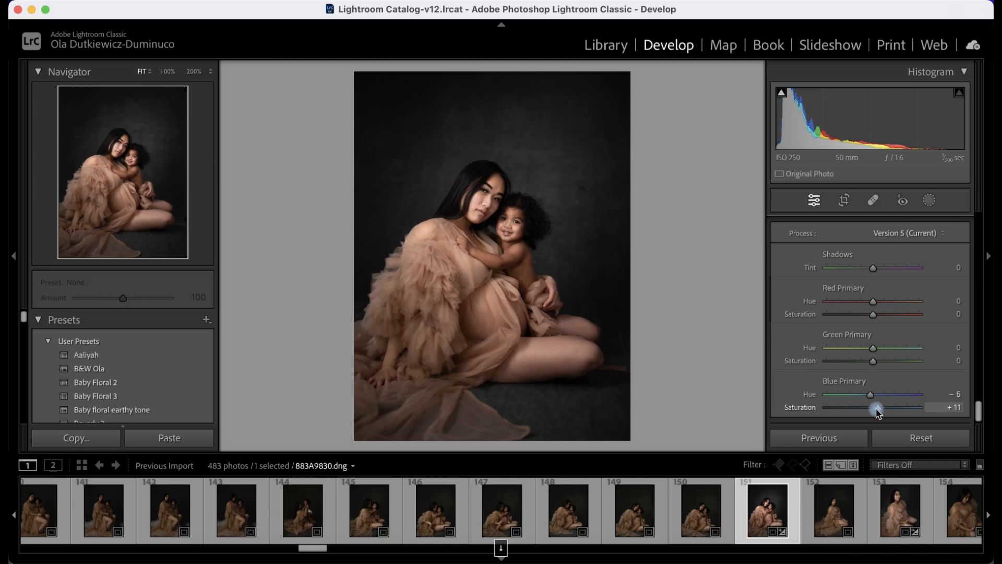
{"action": "key", "text": "backslash"}
{"action": "key", "text": "backslash"}
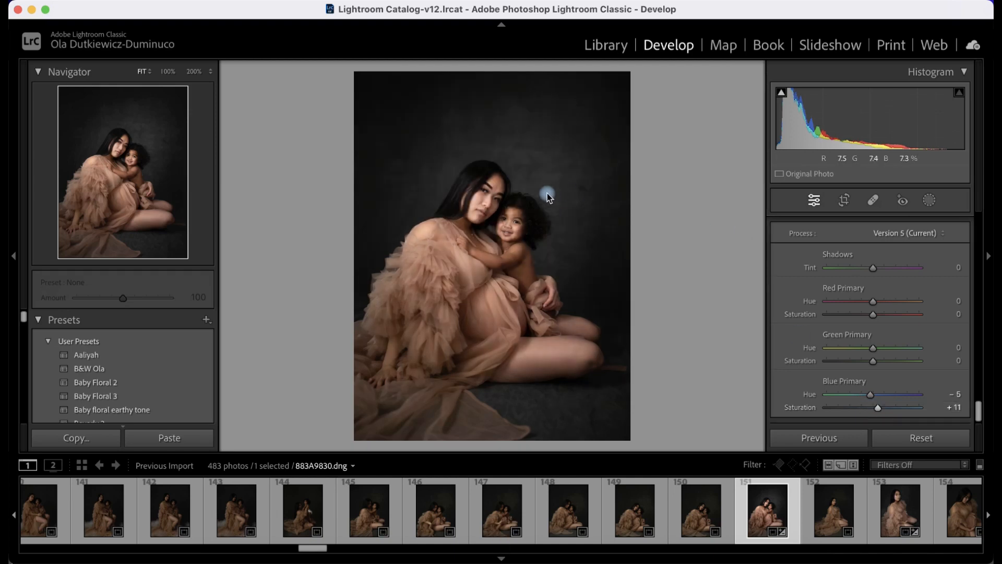
- Open the edited photo in Adobe Photoshop 2023 and move its window up to fill the screen
{"action": "right_click", "coordinate": [514, 224]}
{"action": "mouse_move", "coordinate": [529, 240]}
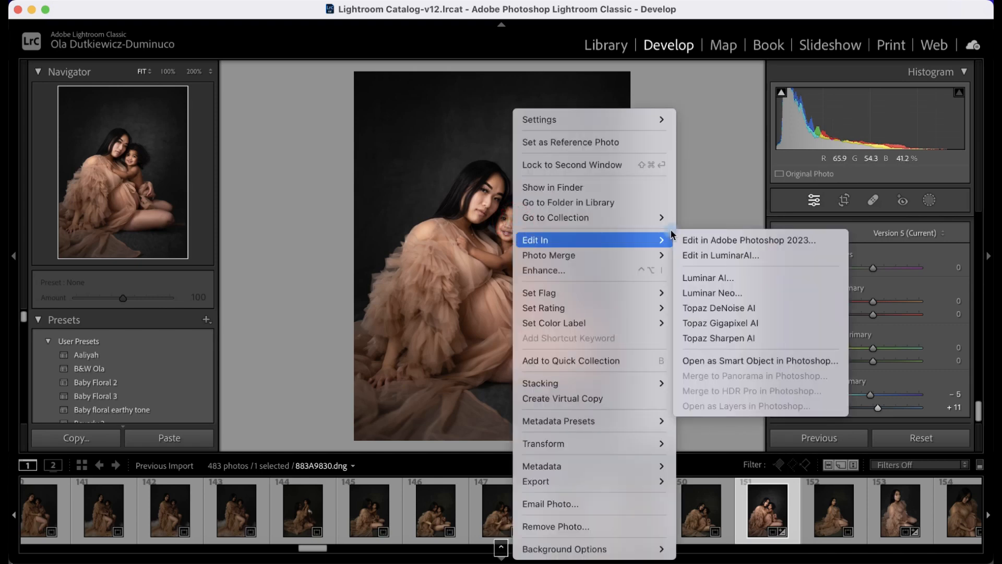
{"action": "left_click", "coordinate": [728, 239]}
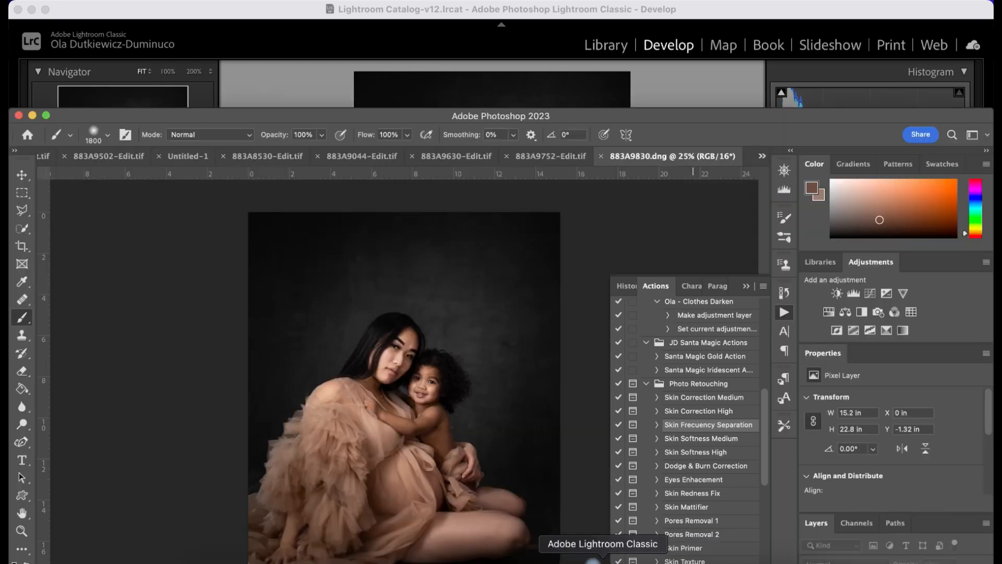
{"action": "left_click_drag", "start_coordinate": [470, 111], "coordinate": [468, 8]}
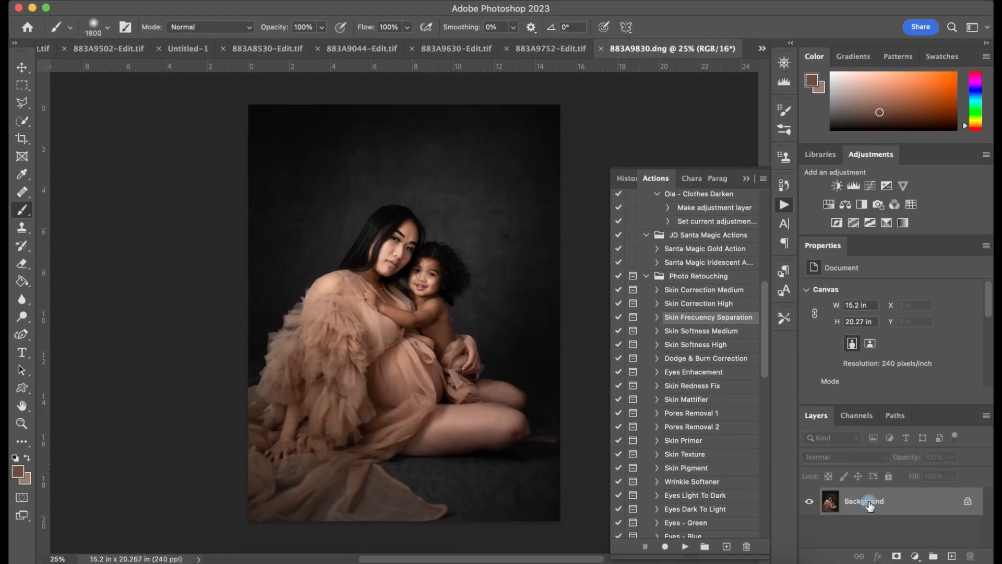
- Duplicate the Background layer, reduce the brush size to 200 and inspect the skin on the legs and upper bodies
{"action": "key", "text": "super+j"}
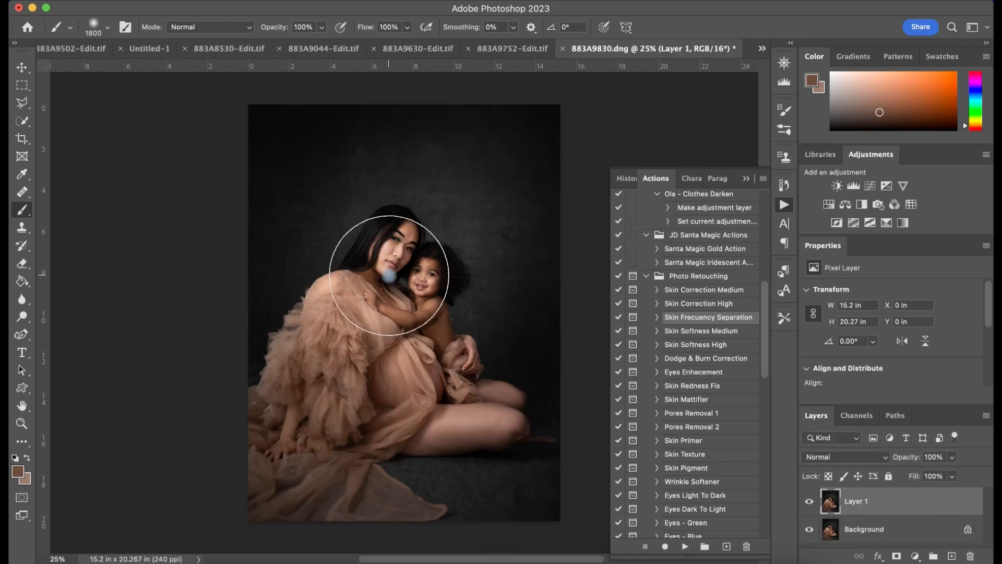
{"action": "scroll", "coordinate": [388, 275], "scroll_direction": "up", "scroll_amount": 5}
{"action": "key", "text": "bracketleft"}
{"action": "key", "text": "bracketleft"}
{"action": "key", "text": "bracketleft"}
{"action": "key", "text": "bracketleft"}
{"action": "key", "text": "bracketleft"}
{"action": "key", "text": "bracketleft"}
{"action": "key", "text": "bracketleft"}
{"action": "key", "text": "bracketleft"}
{"action": "key", "text": "bracketleft"}
{"action": "key", "text": "bracketleft"}
{"action": "key", "text": "bracketleft"}
{"action": "key", "text": "bracketleft"}
{"action": "key", "text": "bracketleft"}
{"action": "key", "text": "bracketleft"}
{"action": "key", "text": "bracketleft"}
{"action": "scroll", "coordinate": [389, 275], "scroll_direction": "down", "scroll_amount": 8}
{"action": "scroll", "coordinate": [389, 275], "scroll_direction": "right", "scroll_amount": 5}
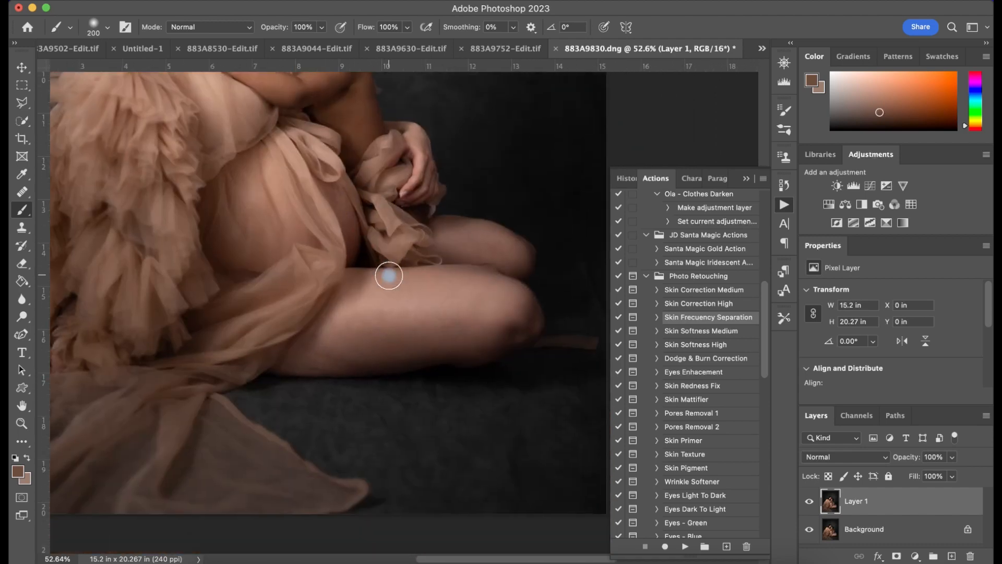
{"action": "scroll", "coordinate": [389, 275], "scroll_direction": "up", "scroll_amount": 8}
{"action": "scroll", "coordinate": [388, 275], "scroll_direction": "left", "scroll_amount": 3}
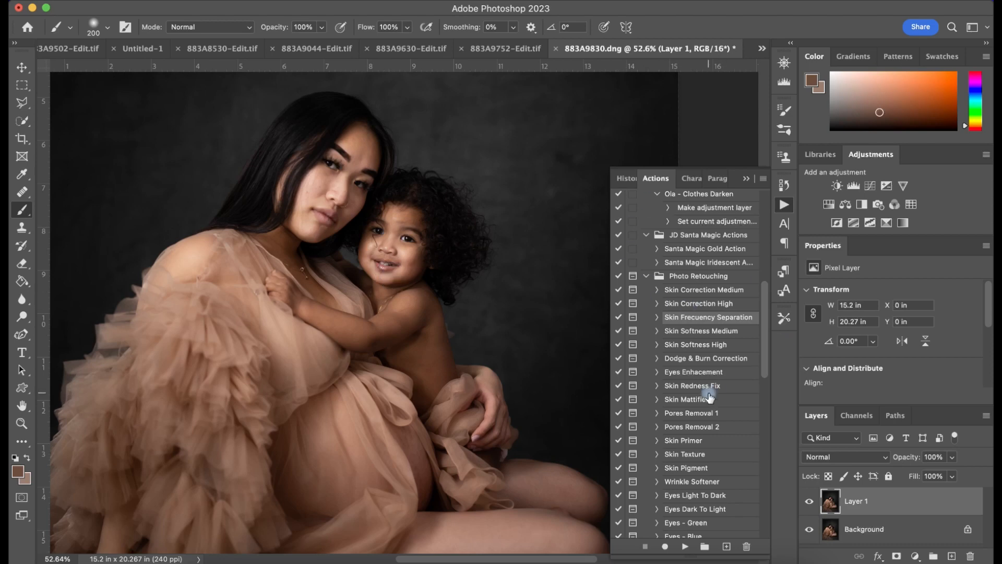
- Select the Skin Frecuency Separation action in the Photo Retouching set and detach the Actions panel onto the canvas
{"action": "scroll", "coordinate": [709, 397], "scroll_direction": "down", "scroll_amount": 2}
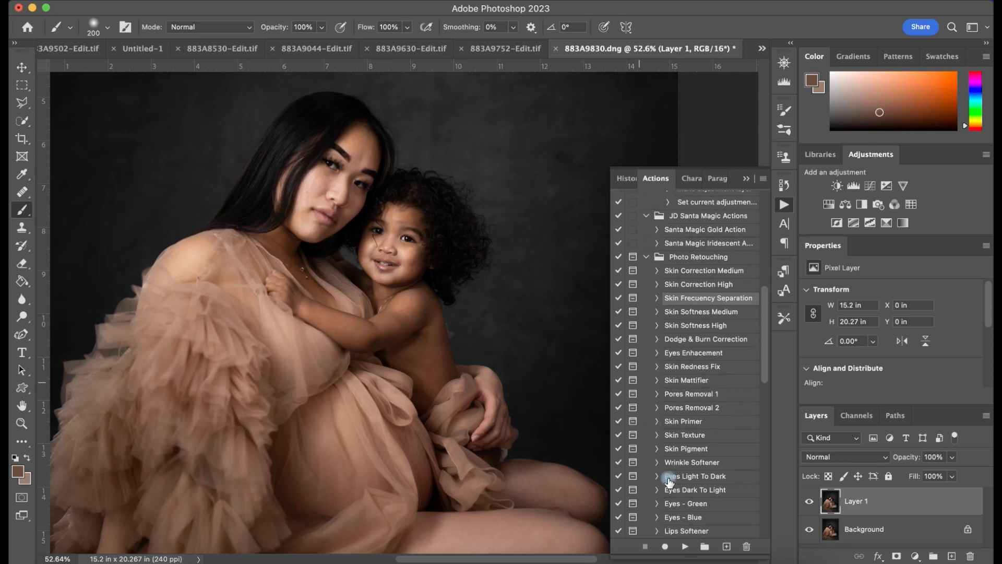
{"action": "scroll", "coordinate": [661, 434], "scroll_direction": "down", "scroll_amount": 1}
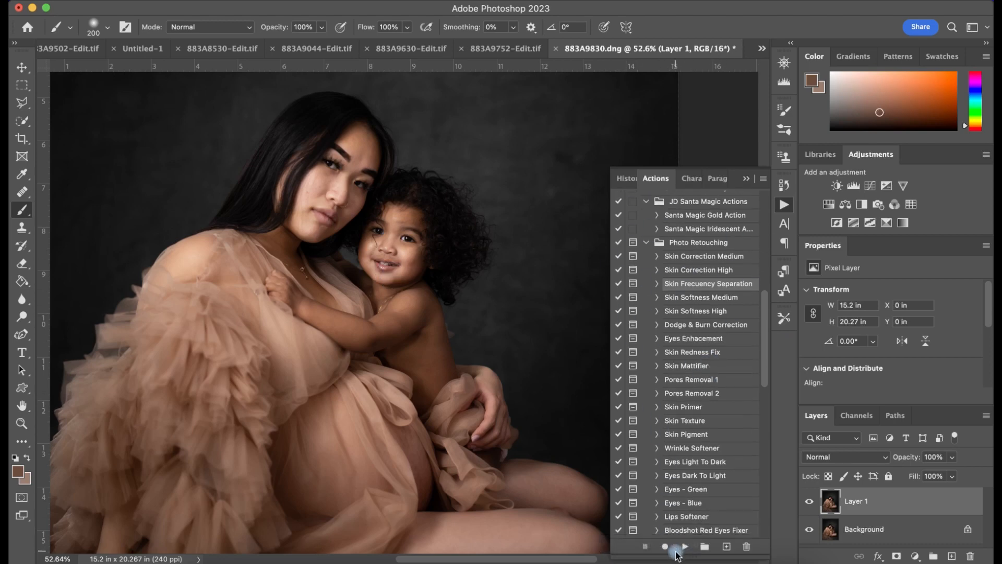
{"action": "double_click", "coordinate": [700, 286]}
{"action": "left_click", "coordinate": [759, 286]}
{"action": "left_click", "coordinate": [685, 546]}
{"action": "left_click", "coordinate": [784, 354]}
{"action": "left_click", "coordinate": [785, 204]}
{"action": "left_click", "coordinate": [657, 180]}
{"action": "left_click_drag", "start_coordinate": [632, 178], "coordinate": [398, 151]}
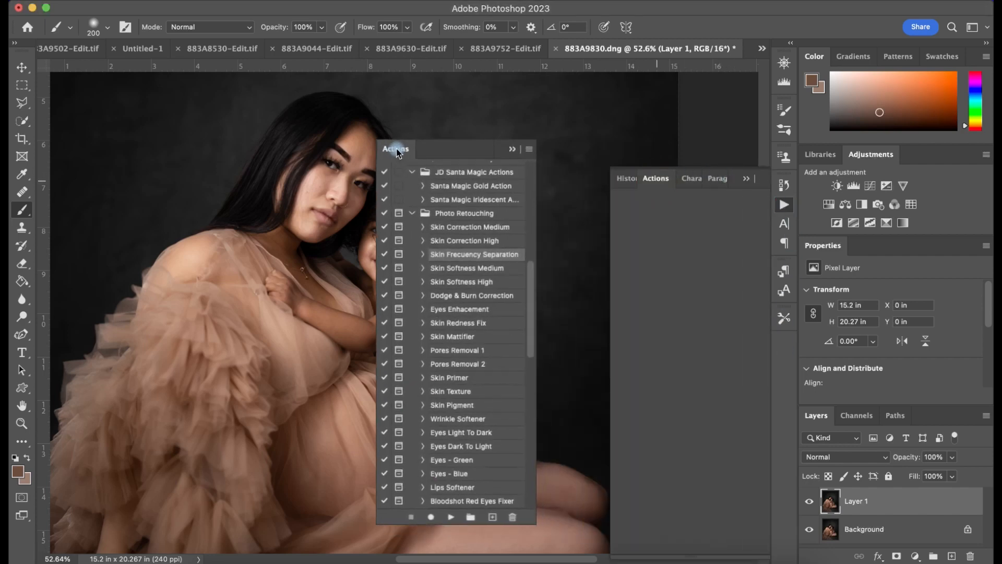
- Run the Skin Frecuency Separation action on the portrait and dock the Actions panel back with its group
{"action": "left_click", "coordinate": [451, 517]}
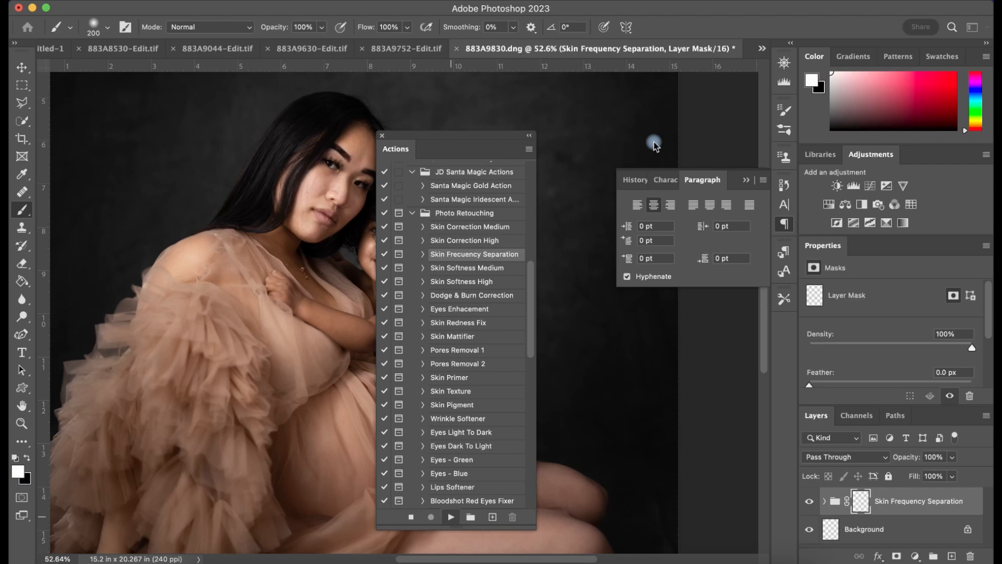
{"action": "left_click", "coordinate": [519, 230]}
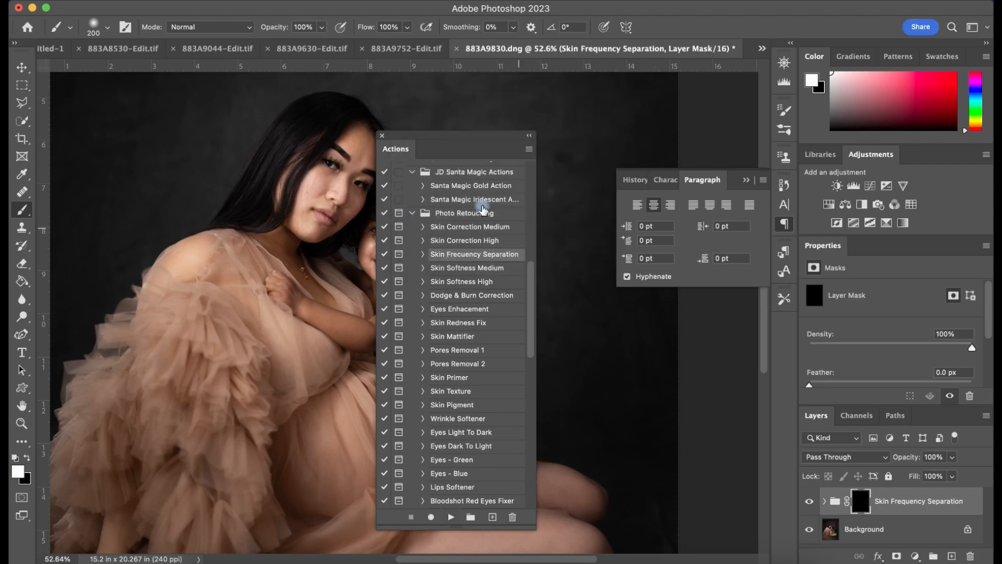
{"action": "left_click_drag", "start_coordinate": [421, 138], "coordinate": [750, 186]}
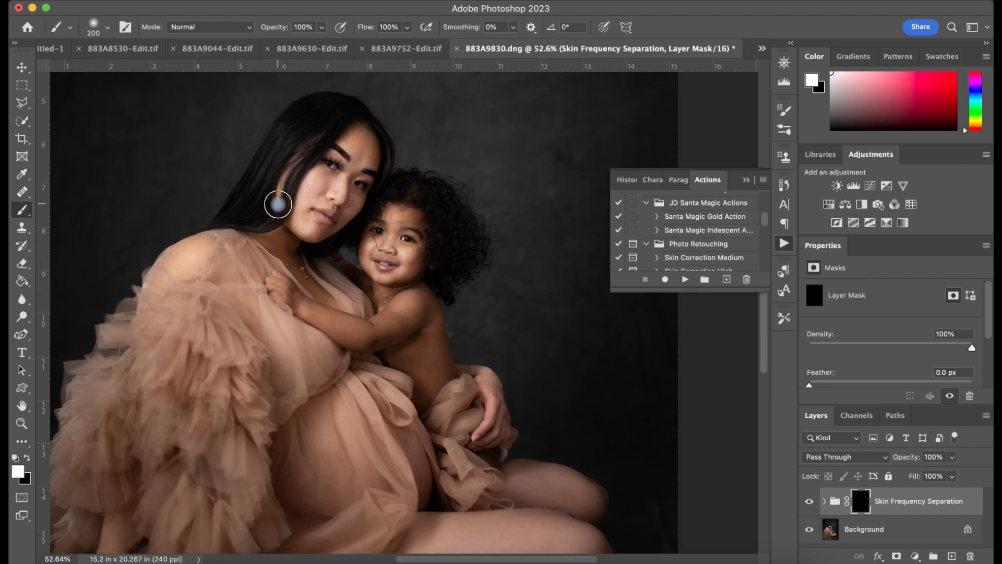
- Reduce the brush to 90 and paint white on the Skin Frequency Separation mask over the child's skin
{"action": "scroll", "coordinate": [371, 217], "scroll_direction": "up", "scroll_amount": 1}
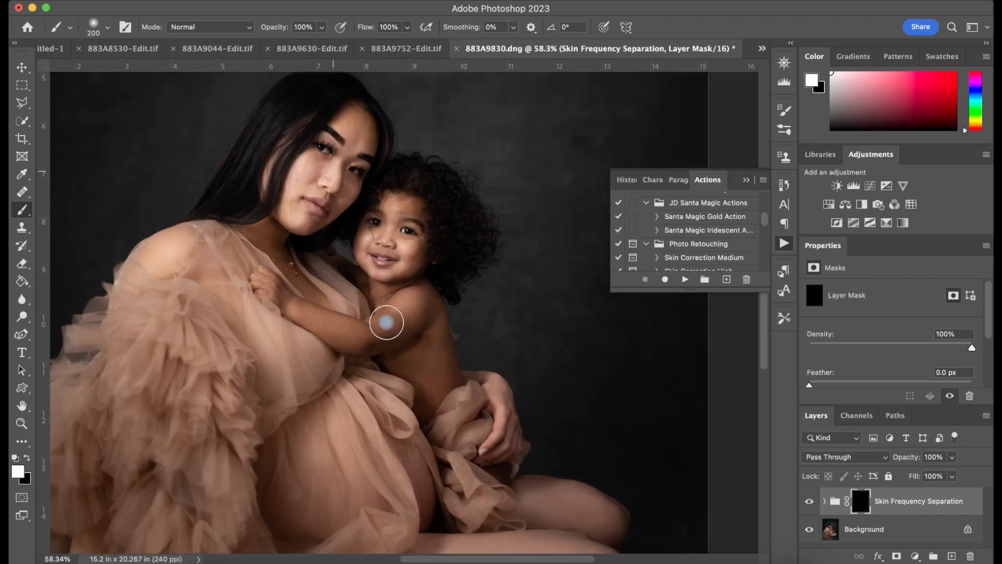
{"action": "scroll", "coordinate": [386, 323], "scroll_direction": "up", "scroll_amount": 5}
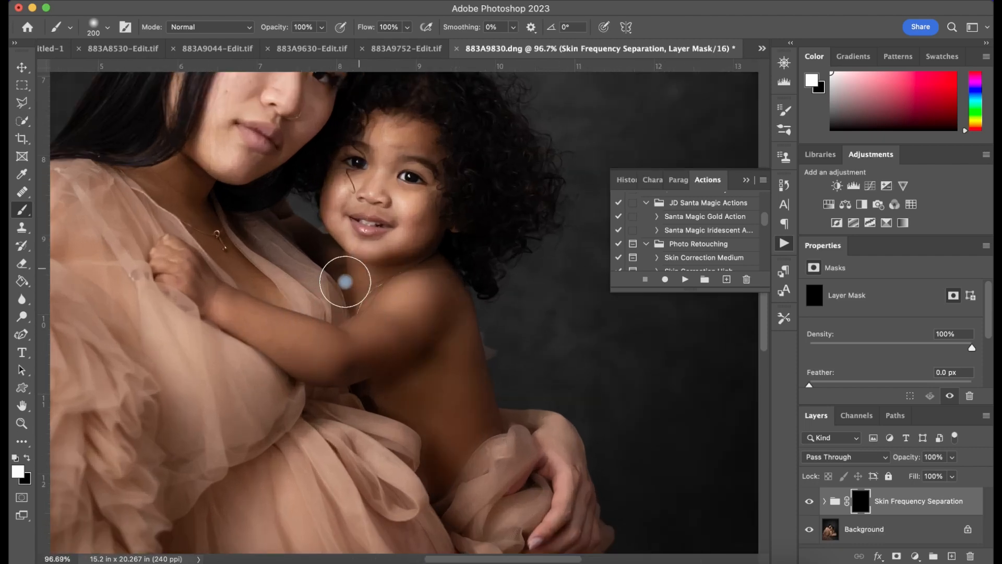
{"action": "key", "text": "bracketleft"}
{"action": "key", "text": "bracketleft"}
{"action": "key", "text": "bracketleft"}
{"action": "key", "text": "bracketleft"}
{"action": "key", "text": "bracketleft"}
{"action": "mouse_move", "coordinate": [398, 219]}
{"action": "left_mouse_down"}
{"action": "mouse_move", "coordinate": [405, 206]}
{"action": "mouse_move", "coordinate": [406, 224]}
{"action": "mouse_move", "coordinate": [384, 253]}
{"action": "left_mouse_up"}
{"action": "mouse_move", "coordinate": [376, 186]}
{"action": "left_mouse_down"}
{"action": "mouse_move", "coordinate": [382, 134]}
{"action": "mouse_move", "coordinate": [400, 128]}
{"action": "mouse_move", "coordinate": [415, 139]}
{"action": "mouse_move", "coordinate": [405, 133]}
{"action": "mouse_move", "coordinate": [356, 186]}
{"action": "mouse_move", "coordinate": [343, 185]}
{"action": "mouse_move", "coordinate": [346, 233]}
{"action": "mouse_move", "coordinate": [387, 235]}
{"action": "left_mouse_up"}
{"action": "key", "text": "x"}
{"action": "key", "text": "x"}
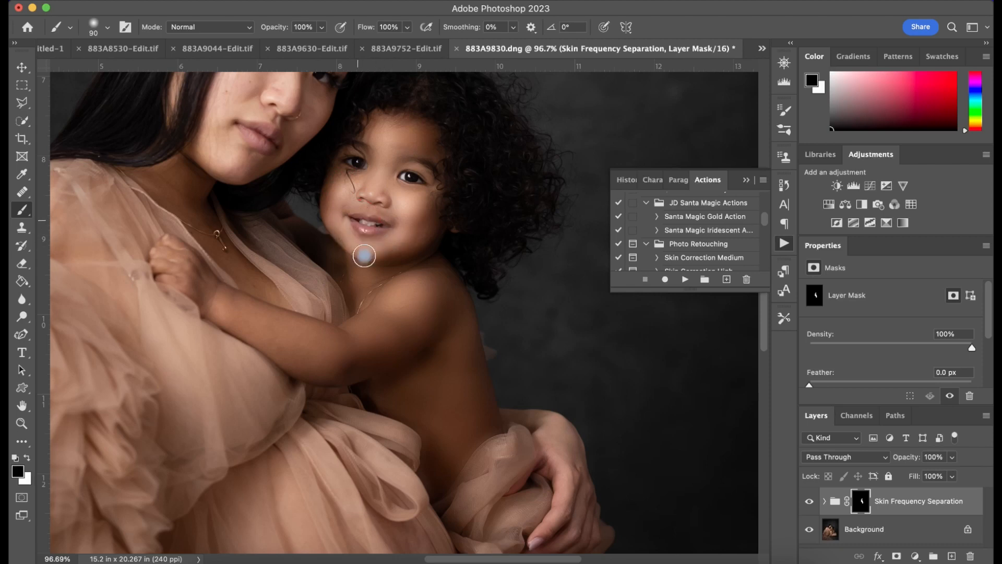
- Enlarge the brush to 250 and paint white on the Skin Frequency Separation mask over the mother's legs
{"action": "scroll", "coordinate": [340, 362], "scroll_direction": "down", "scroll_amount": 1}
{"action": "scroll", "coordinate": [339, 362], "scroll_direction": "down", "scroll_amount": 5}
{"action": "scroll", "coordinate": [339, 361], "scroll_direction": "right", "scroll_amount": 2}
{"action": "key", "text": "x"}
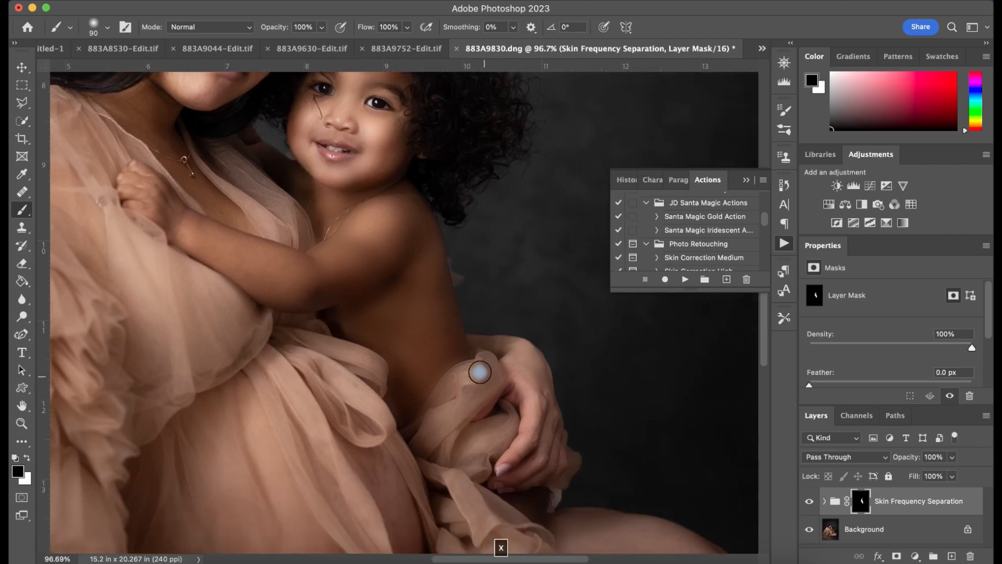
{"action": "key", "text": "x"}
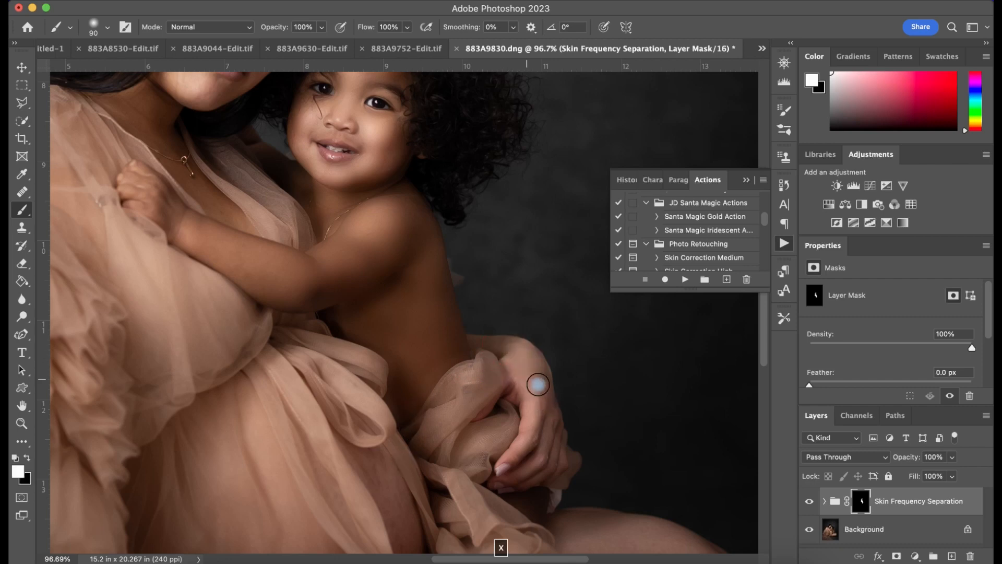
{"action": "scroll", "coordinate": [532, 378], "scroll_direction": "down", "scroll_amount": 15}
{"action": "scroll", "coordinate": [532, 378], "scroll_direction": "right", "scroll_amount": 8}
{"action": "key", "text": "bracketright"}
{"action": "key", "text": "bracketright"}
{"action": "key", "text": "bracketright"}
{"action": "key", "text": "bracketright"}
{"action": "key", "text": "bracketright"}
{"action": "key", "text": "bracketright"}
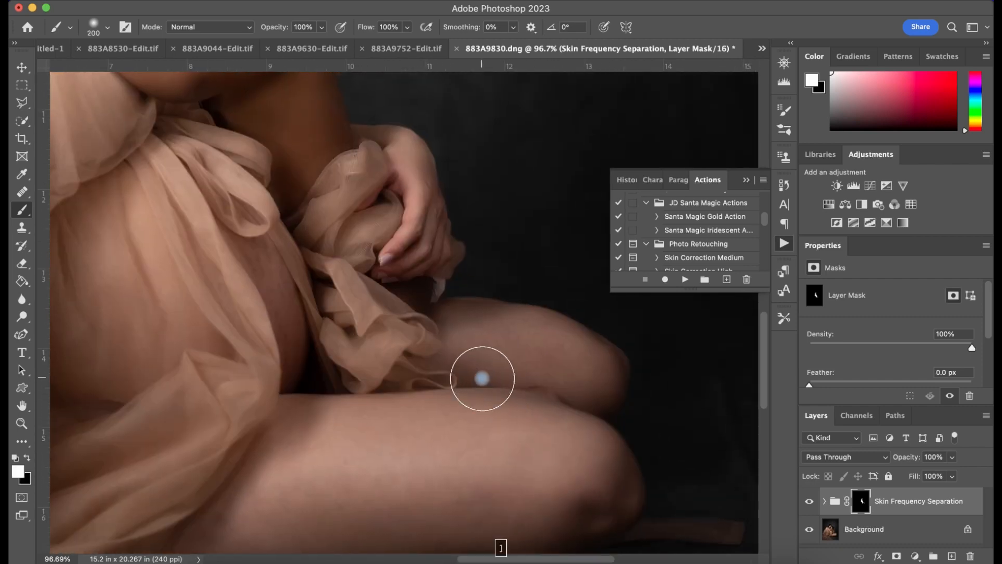
{"action": "mouse_move", "coordinate": [498, 442]}
{"action": "left_mouse_down"}
{"action": "mouse_move", "coordinate": [460, 488]}
{"action": "mouse_move", "coordinate": [463, 479]}
{"action": "mouse_move", "coordinate": [487, 485]}
{"action": "mouse_move", "coordinate": [551, 419]}
{"action": "left_mouse_up"}
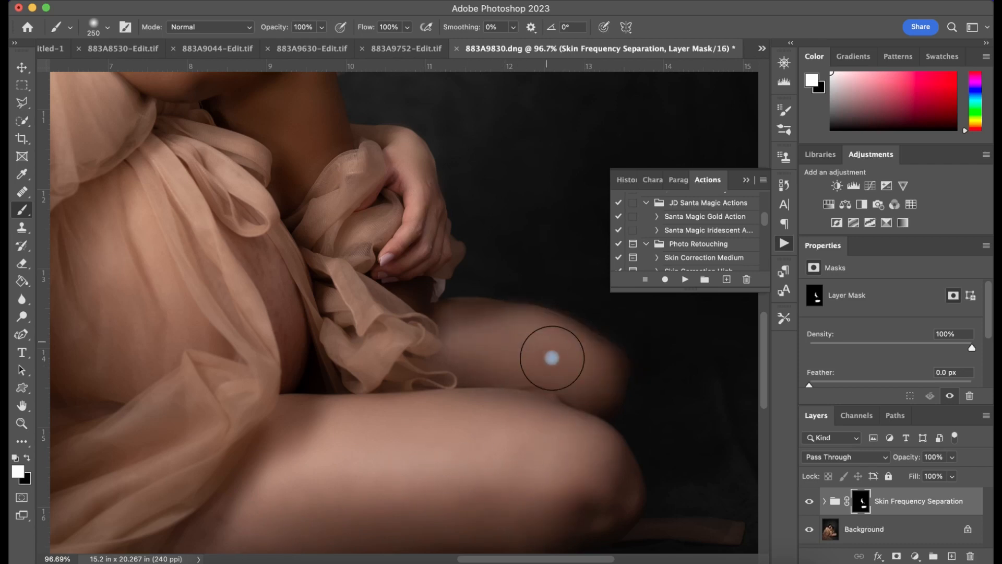
{"action": "scroll", "coordinate": [550, 353], "scroll_direction": "down", "scroll_amount": 10}
{"action": "scroll", "coordinate": [552, 358], "scroll_direction": "up", "scroll_amount": 4}
{"action": "scroll", "coordinate": [551, 358], "scroll_direction": "up", "scroll_amount": 3}
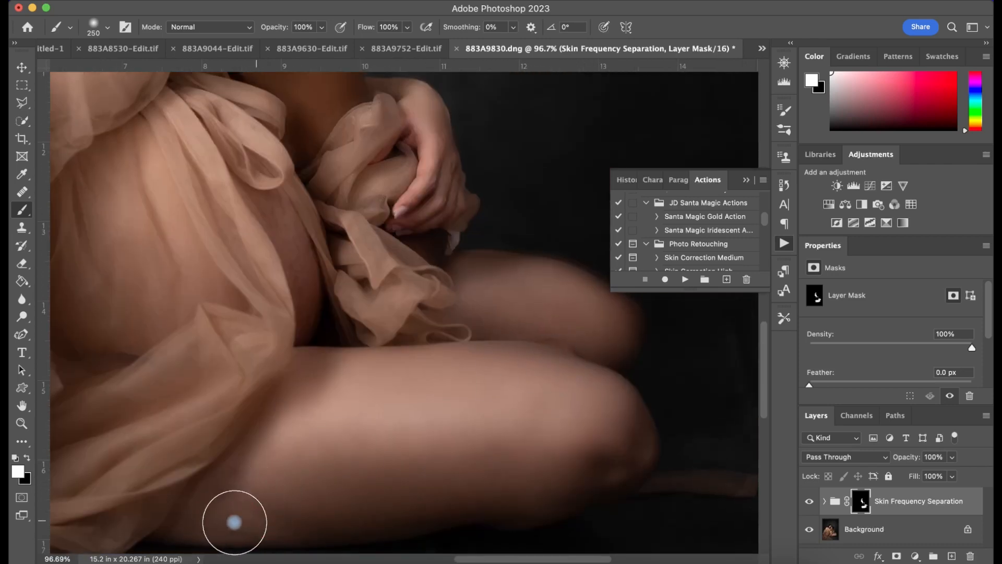
- Reduce the brush to 125 and paint white on the mask over the mother's chest around the necklace
{"action": "scroll", "coordinate": [319, 351], "scroll_direction": "up", "scroll_amount": 4}
{"action": "scroll", "coordinate": [320, 351], "scroll_direction": "up", "scroll_amount": 4}
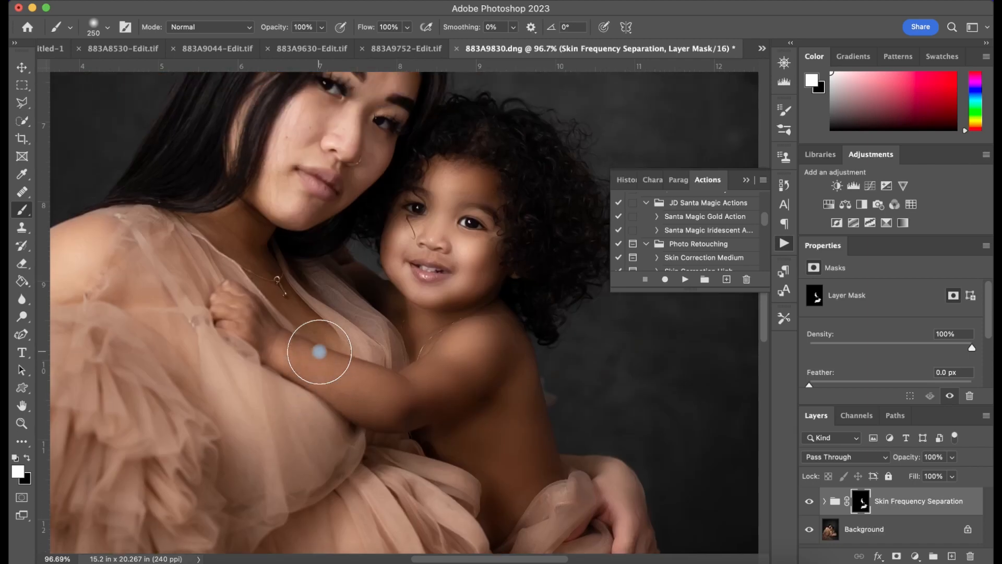
{"action": "key", "text": "bracketleft"}
{"action": "key", "text": "bracketleft"}
{"action": "key", "text": "bracketleft"}
{"action": "key", "text": "bracketleft"}
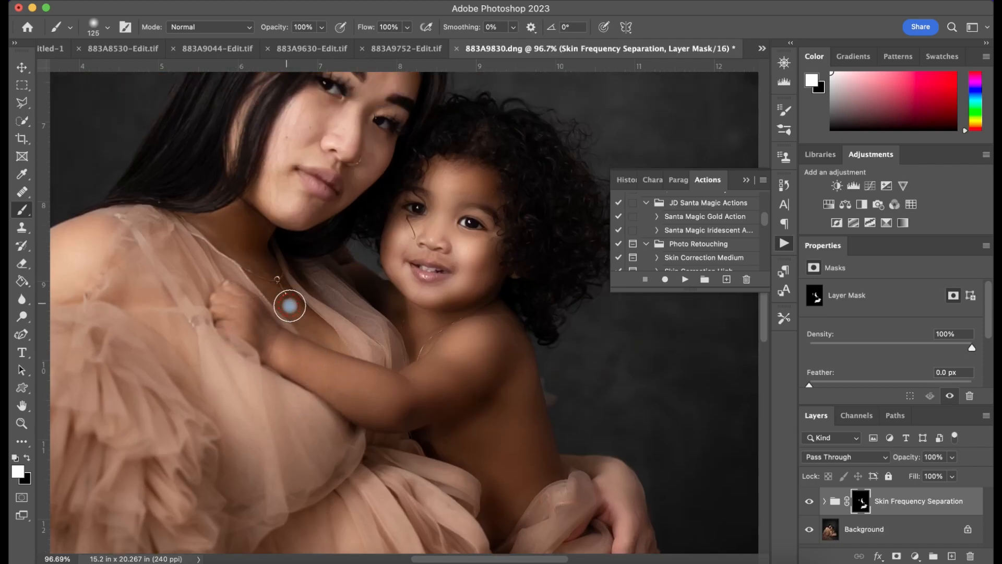
- Reduce the brush to 80 and refine the mask over the mother's face with white and black paint
{"action": "scroll", "coordinate": [318, 338], "scroll_direction": "up", "scroll_amount": 7}
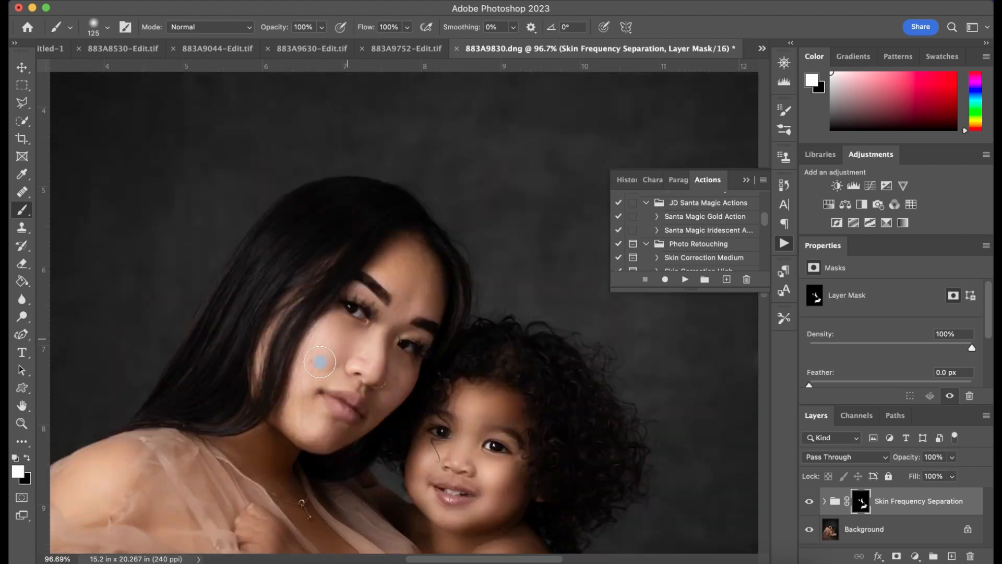
{"action": "key", "text": "bracketleft"}
{"action": "key", "text": "bracketleft"}
{"action": "key", "text": "bracketleft"}
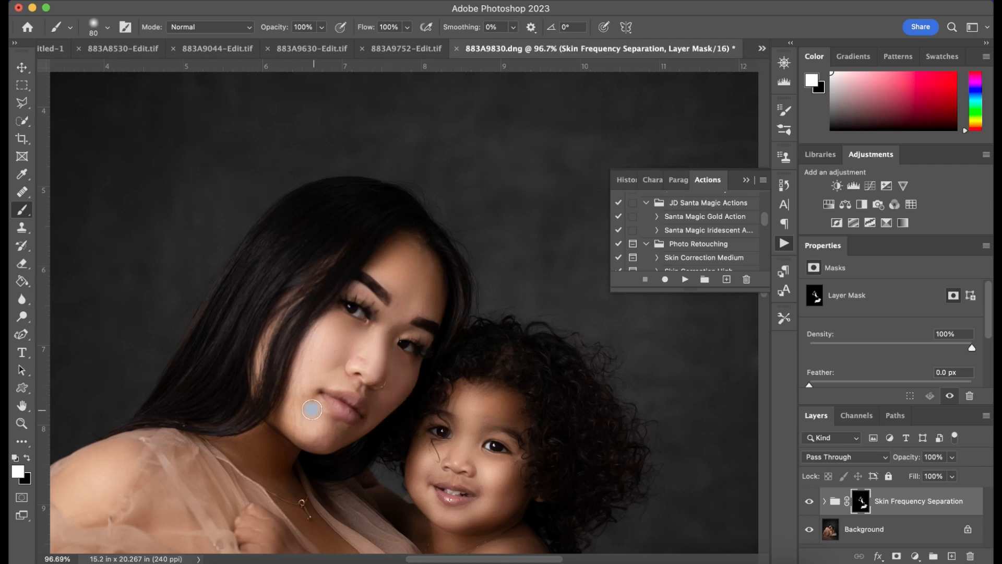
{"action": "key", "text": "x"}
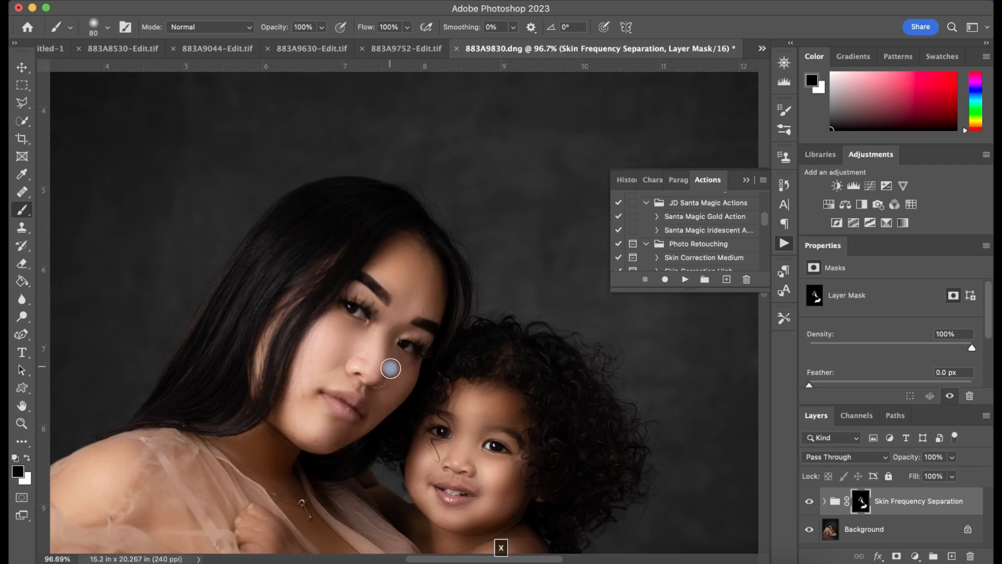
{"action": "key", "text": "x"}
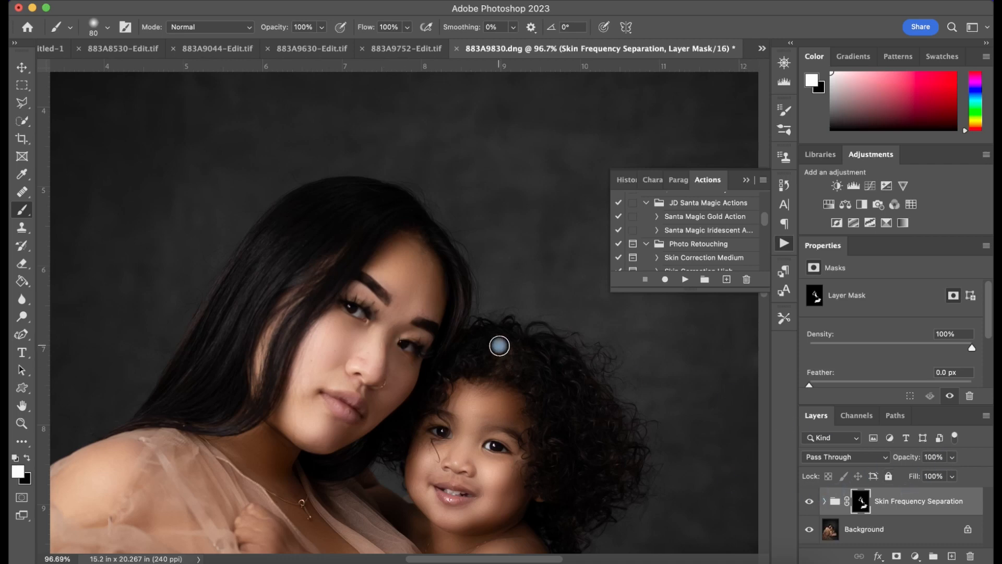
- Compare the portrait with and without the Skin Frequency Separation group and set the group's opacity to 52%
{"action": "scroll", "coordinate": [498, 346], "scroll_direction": "down", "scroll_amount": 3}
{"action": "scroll", "coordinate": [499, 345], "scroll_direction": "down", "scroll_amount": 5}
{"action": "scroll", "coordinate": [519, 364], "scroll_direction": "down", "scroll_amount": 2}
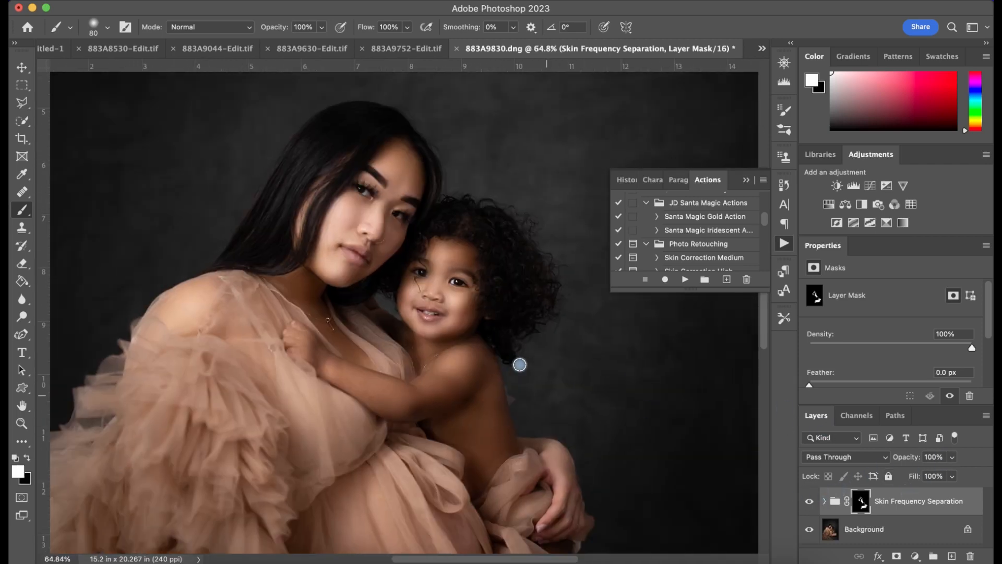
{"action": "left_click", "coordinate": [810, 500]}
{"action": "left_click", "coordinate": [810, 499]}
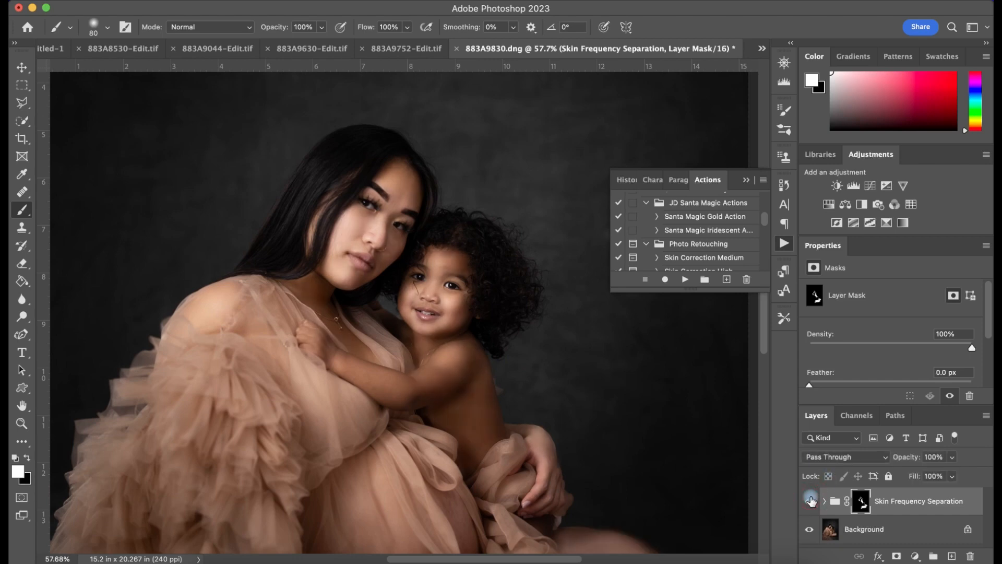
{"action": "left_click", "coordinate": [953, 458]}
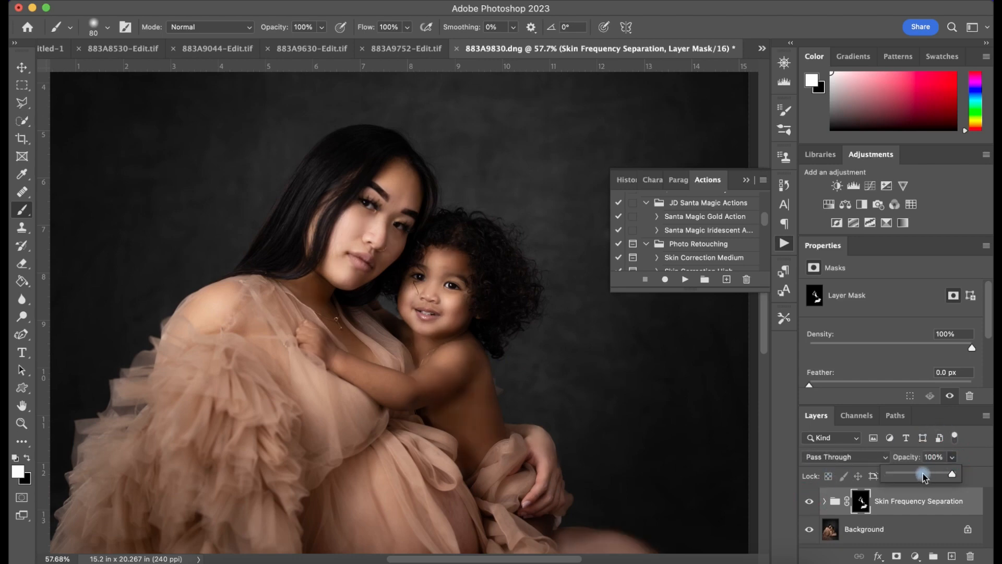
- Compare the whole portrait with the softened Skin Frequency Separation group hidden and shown
{"action": "left_click", "coordinate": [808, 501]}
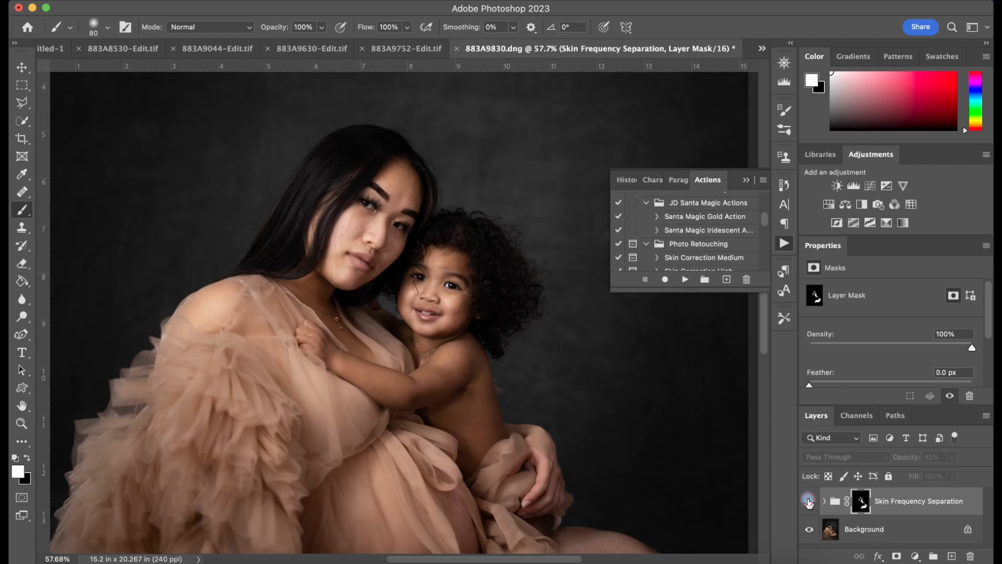
{"action": "scroll", "coordinate": [508, 374], "scroll_direction": "down", "scroll_amount": 3}
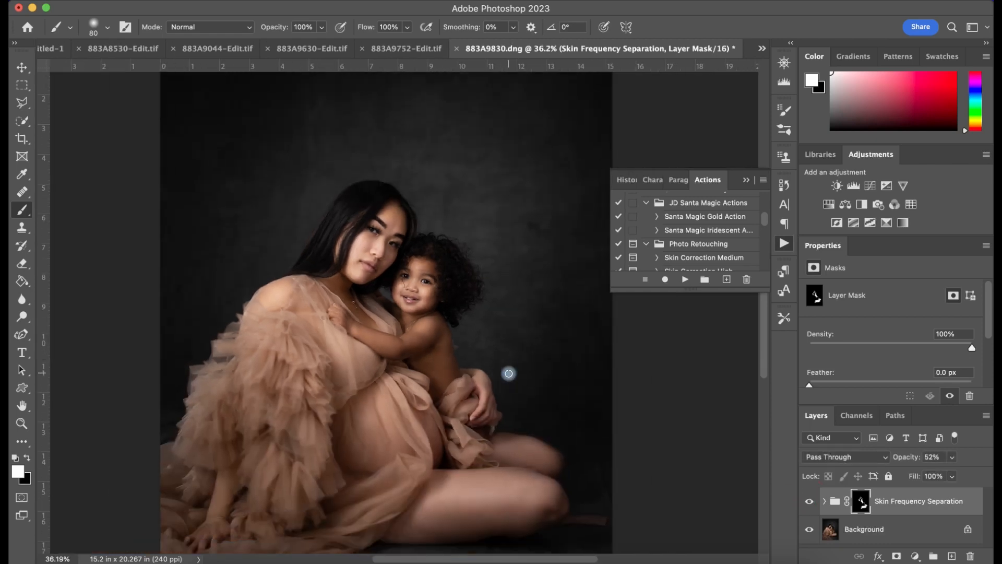
{"action": "left_click", "coordinate": [808, 501]}
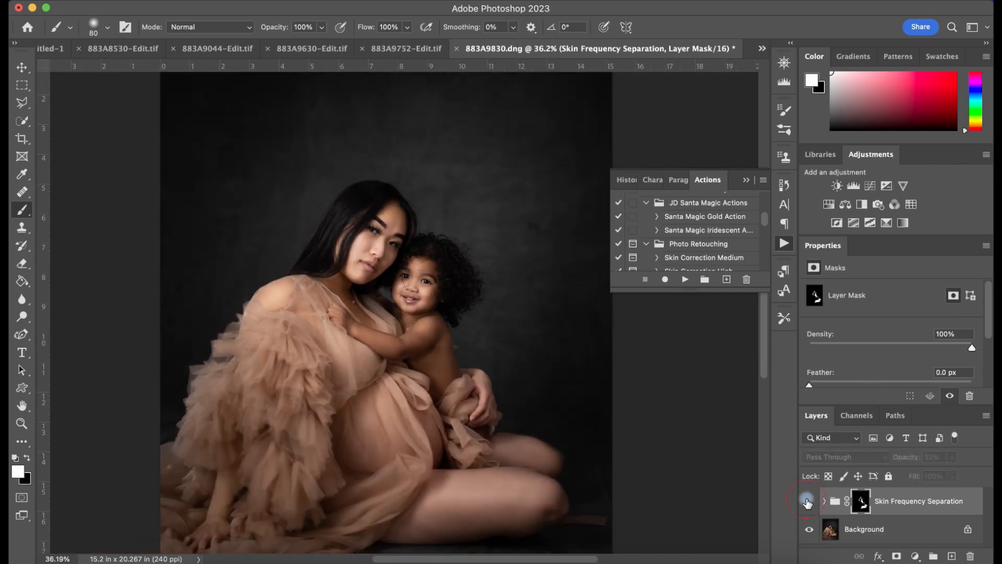
{"action": "left_click", "coordinate": [808, 502]}
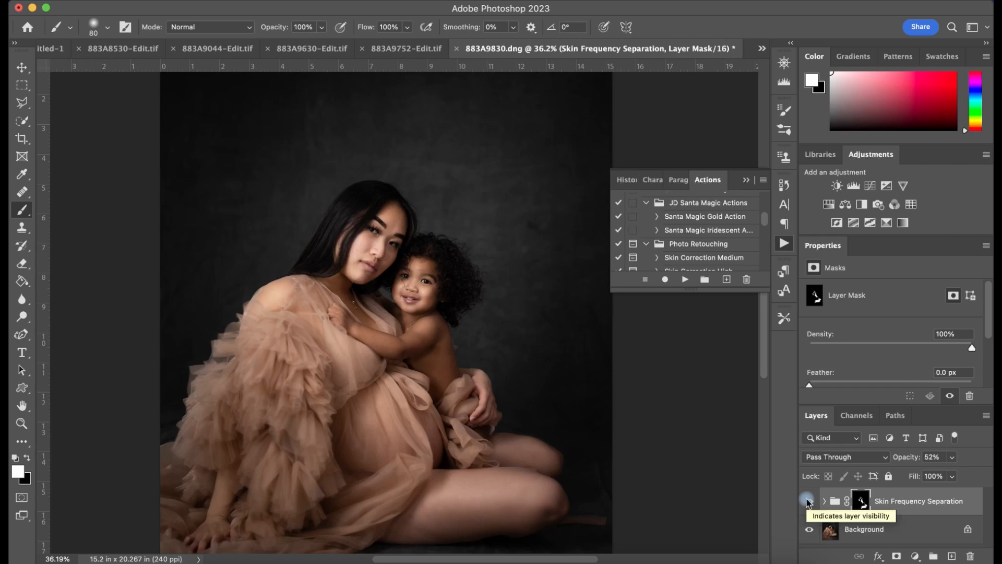
{"action": "scroll", "coordinate": [447, 320], "scroll_direction": "down", "scroll_amount": 2}
{"action": "scroll", "coordinate": [447, 320], "scroll_direction": "down", "scroll_amount": 2}
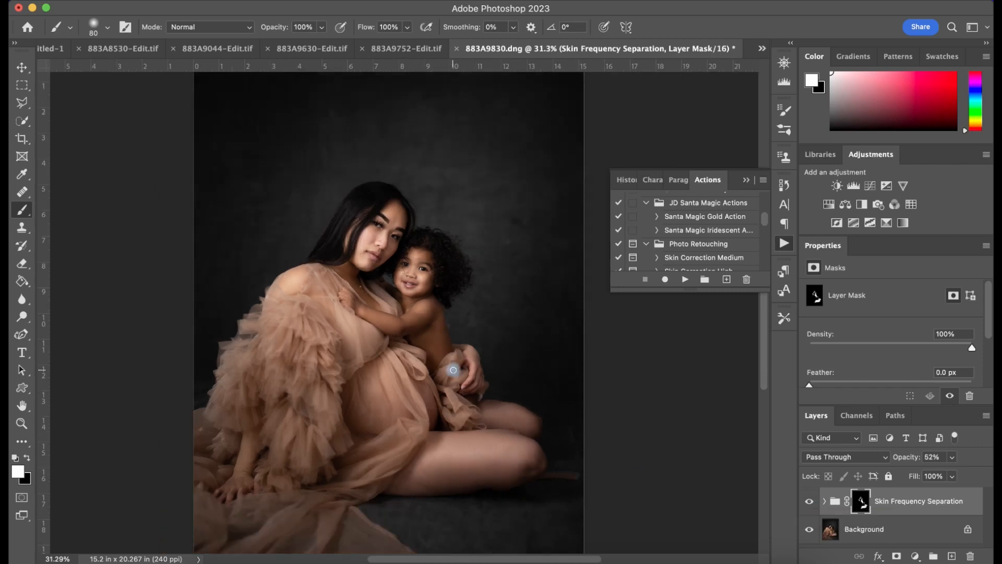
{"action": "scroll", "coordinate": [453, 370], "scroll_direction": "down", "scroll_amount": 2}
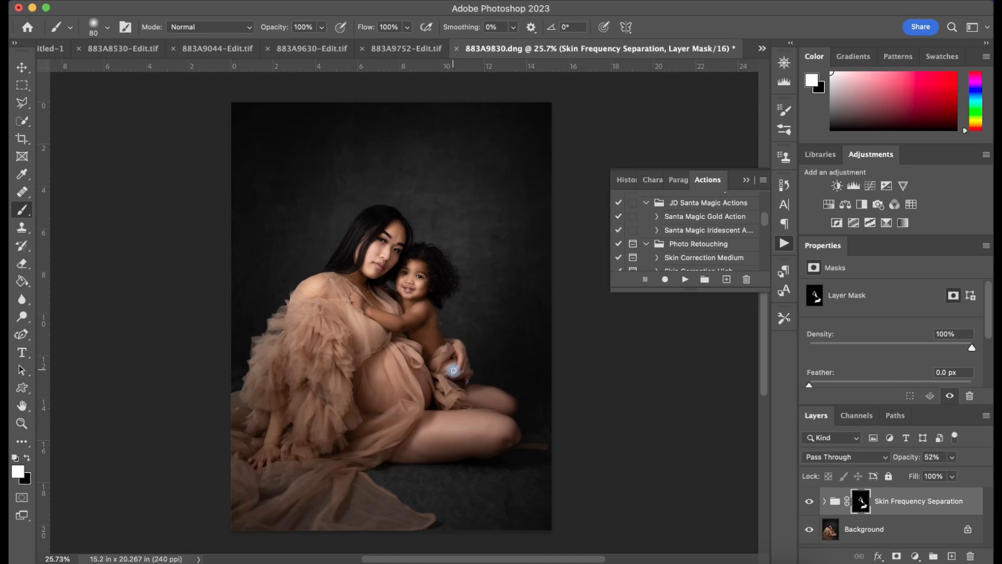
- Duplicate the Background layer, merge the copy with the Skin Frequency Separation group and check the merged layer against the original
{"action": "left_click", "coordinate": [877, 528]}
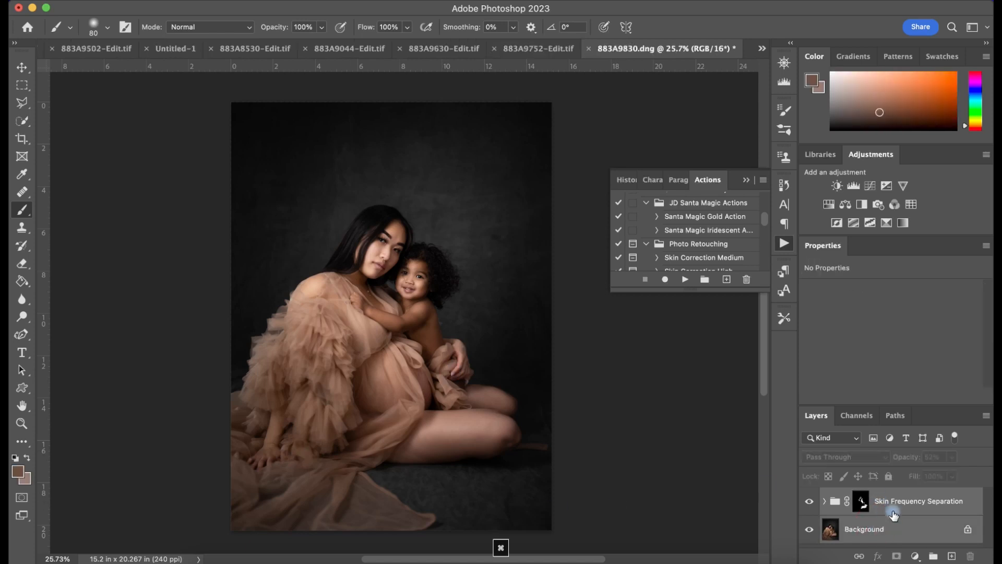
{"action": "left_click", "coordinate": [889, 505]}
{"action": "left_click", "coordinate": [890, 528]}
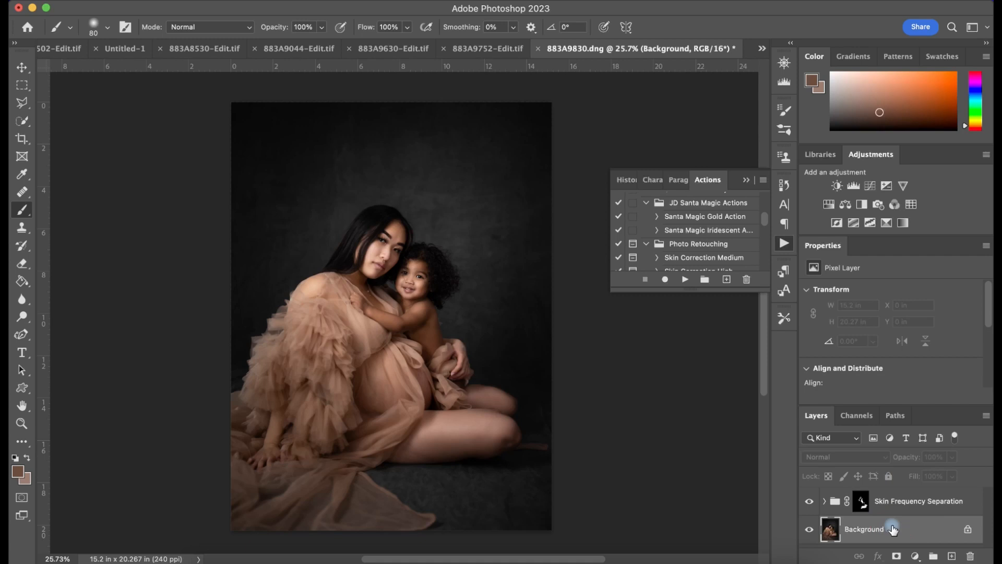
{"action": "key", "text": "super+j"}
{"action": "left_click", "coordinate": [906, 498]}
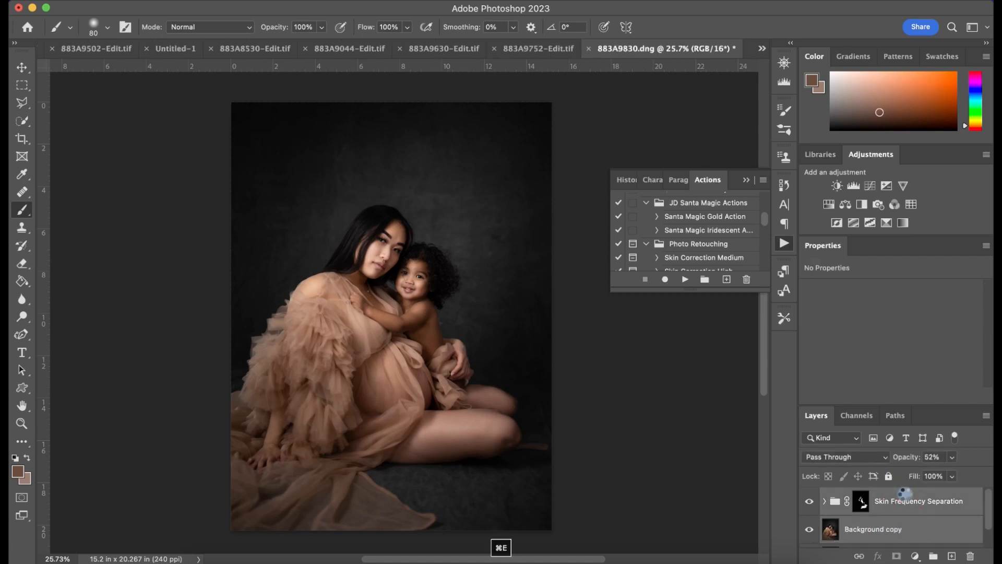
{"action": "key", "text": "super+e"}
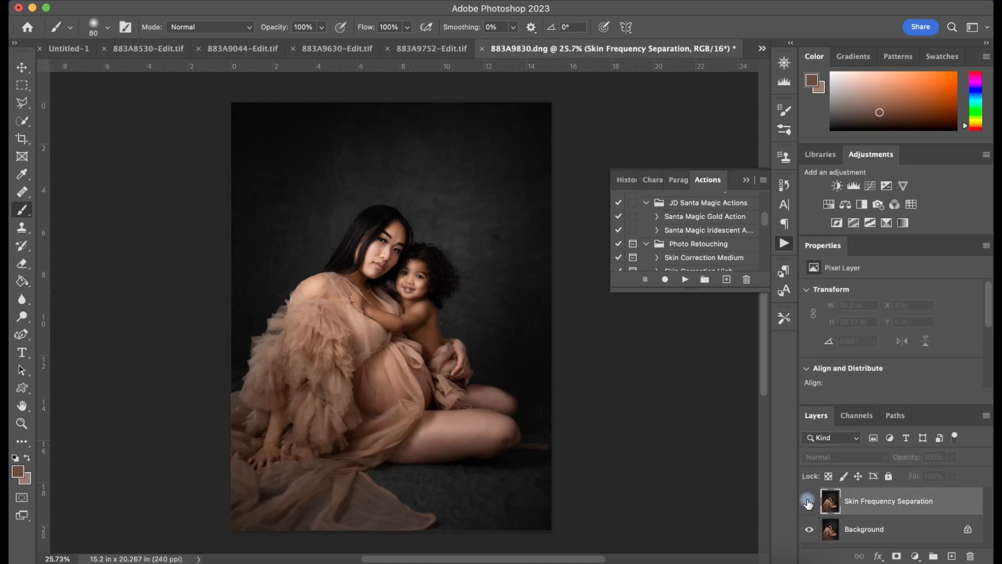
{"action": "left_click", "coordinate": [807, 501]}
{"action": "left_click", "coordinate": [808, 501]}
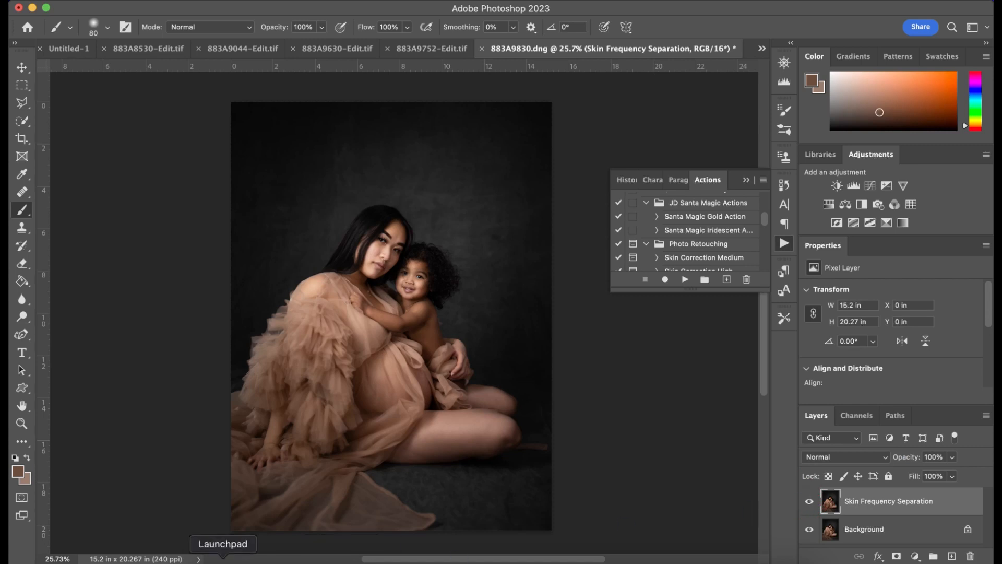
- Switch to Finder, open the MANYCHAT EXCLUSIVES folder inside Texture and place NBP-exclusive-06.jpg into the portrait document
{"action": "left_click", "coordinate": [198, 561]}
{"action": "left_click", "coordinate": [277, 65]}
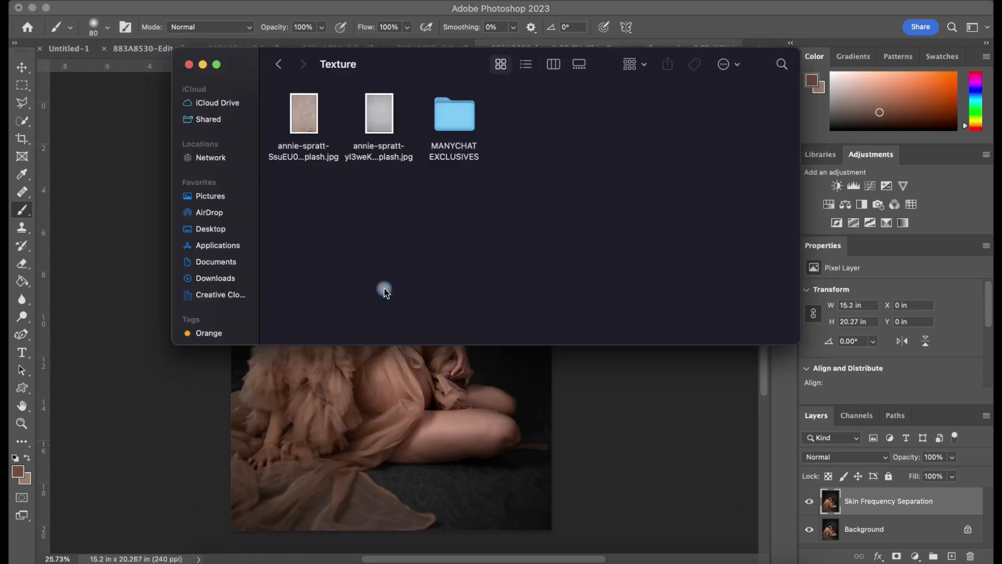
{"action": "double_click", "coordinate": [470, 117]}
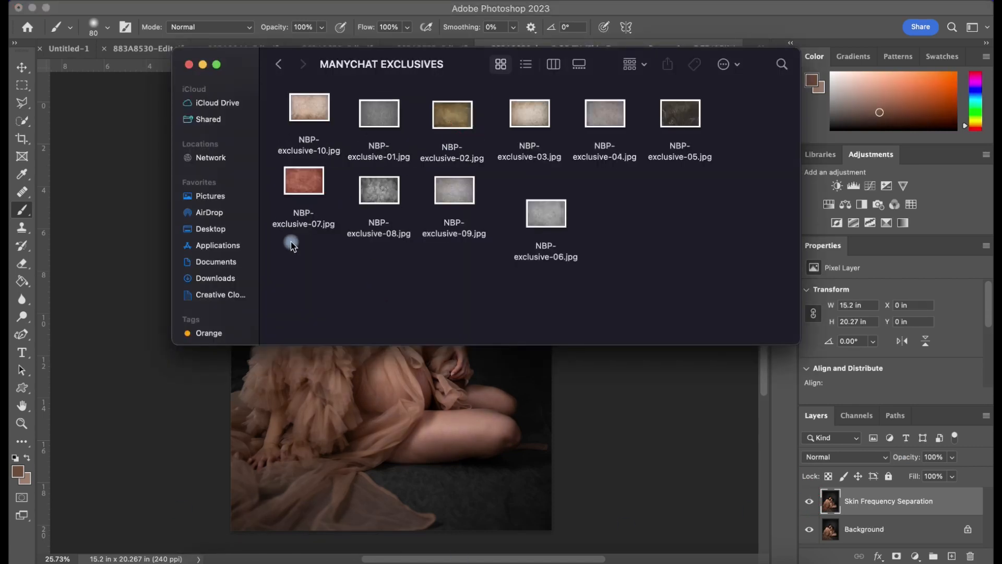
{"action": "left_click_drag", "start_coordinate": [362, 55], "coordinate": [345, 27]}
{"action": "double_click", "coordinate": [510, 205]}
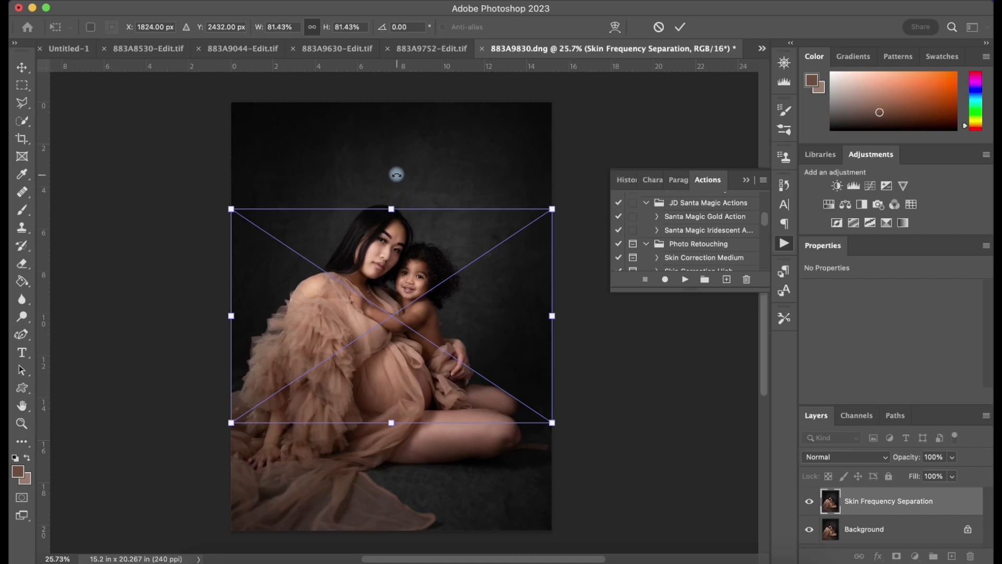
- Rotate the placed texture 90 degrees and scale it to 122.14% so it covers the whole canvas
{"action": "left_click_drag", "start_coordinate": [396, 174], "coordinate": [514, 317]}
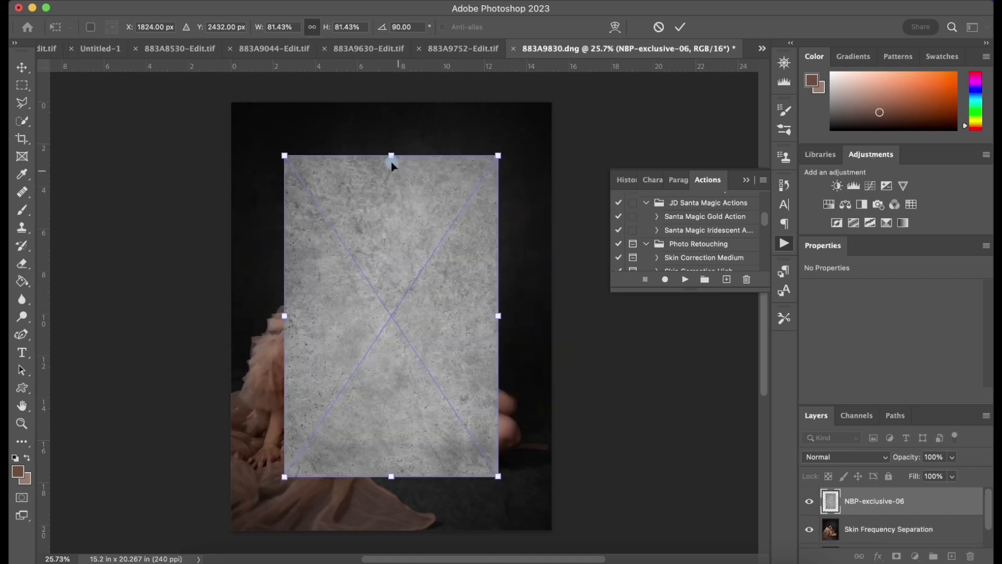
{"action": "left_click_drag", "start_coordinate": [389, 142], "coordinate": [392, 90]}
{"action": "left_click_drag", "start_coordinate": [391, 476], "coordinate": [390, 530]}
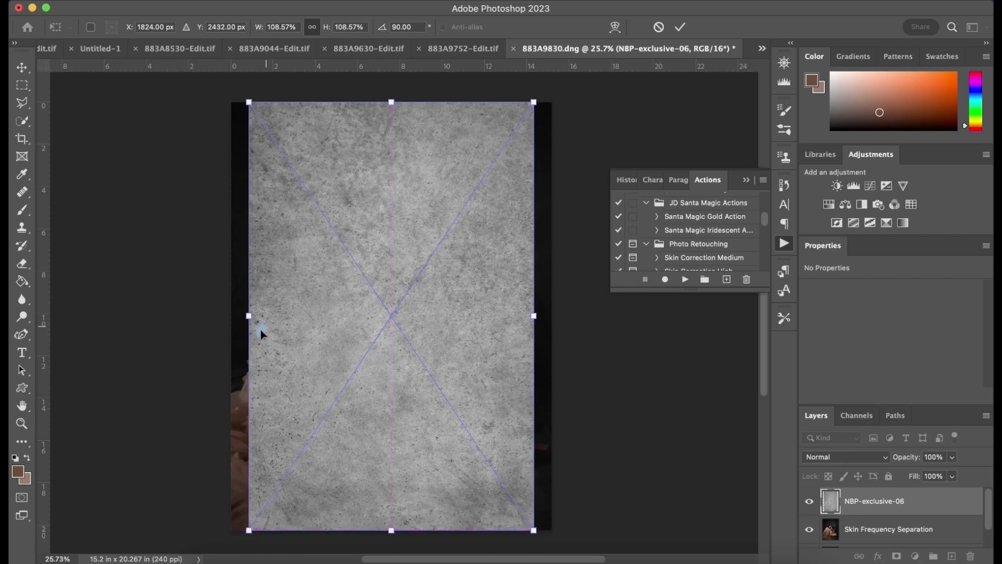
{"action": "left_click_drag", "start_coordinate": [243, 317], "coordinate": [231, 315]}
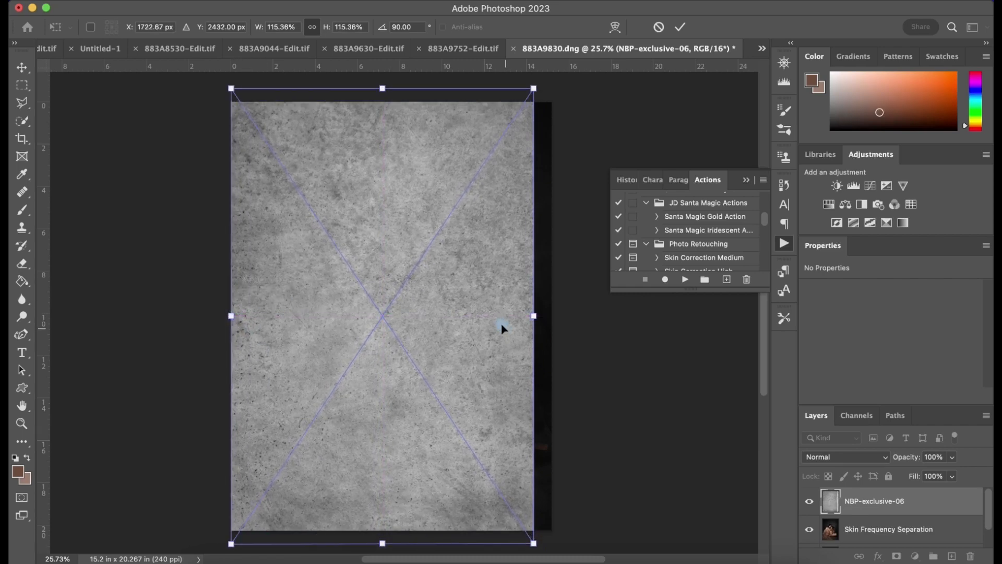
{"action": "left_click_drag", "start_coordinate": [534, 315], "coordinate": [553, 315]}
- Try Soft Light and Overlay on the NBP-exclusive-06 texture layer and settle on the Overlay blend mode
{"action": "left_click", "coordinate": [854, 457]}
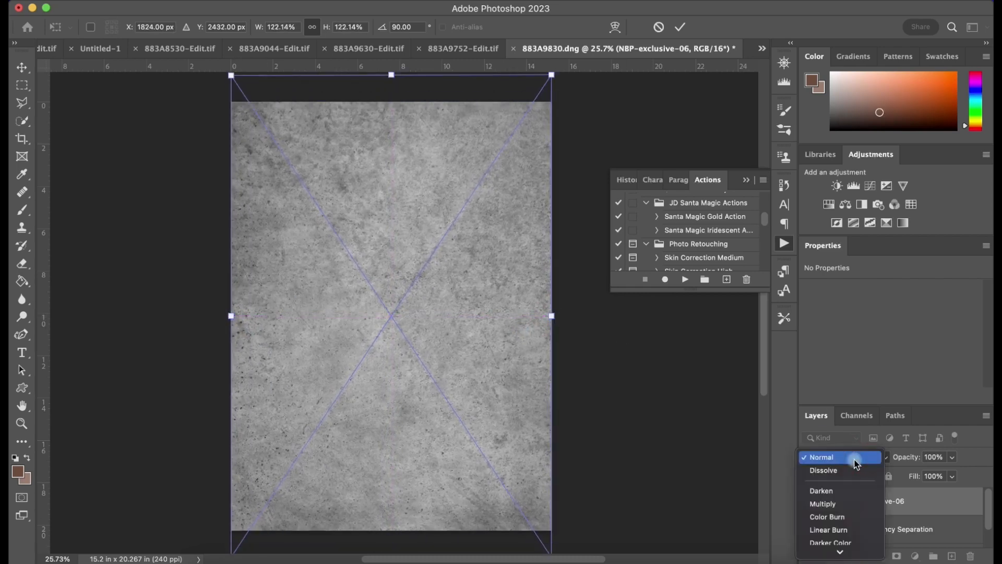
{"action": "scroll", "coordinate": [855, 463], "scroll_direction": "down", "scroll_amount": 5}
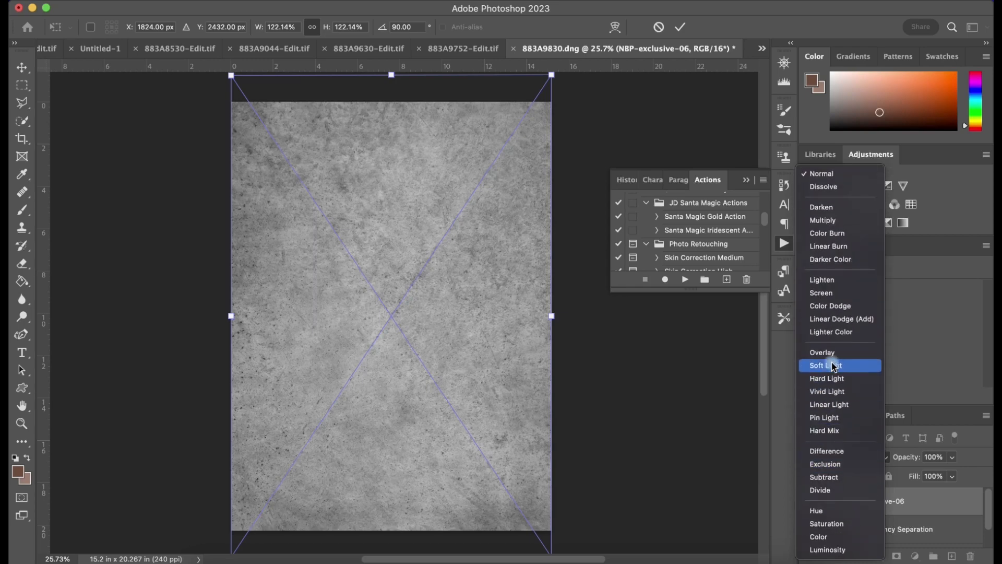
{"action": "left_click", "coordinate": [832, 365]}
{"action": "left_click", "coordinate": [832, 457]}
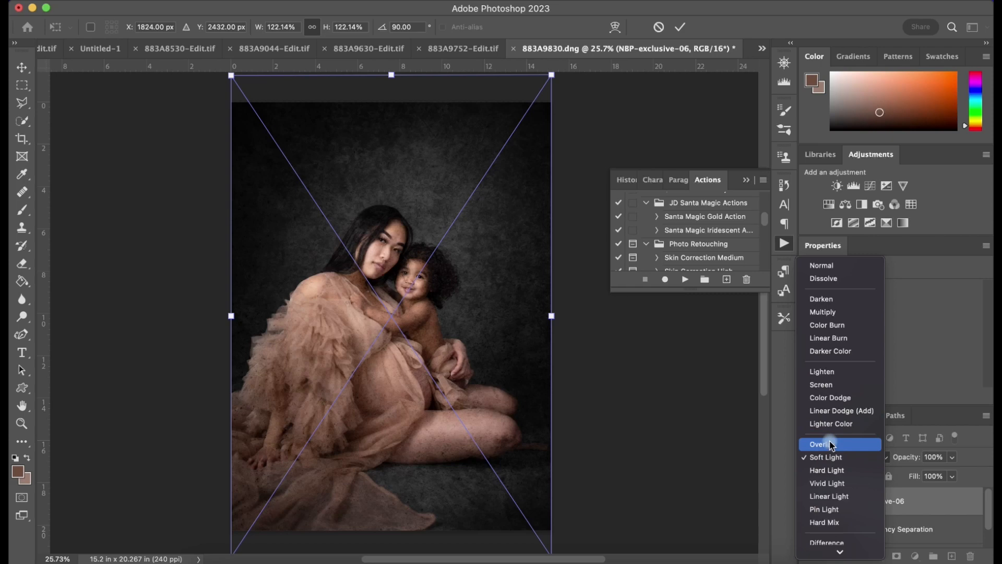
{"action": "left_click", "coordinate": [832, 443]}
{"action": "left_click", "coordinate": [830, 457]}
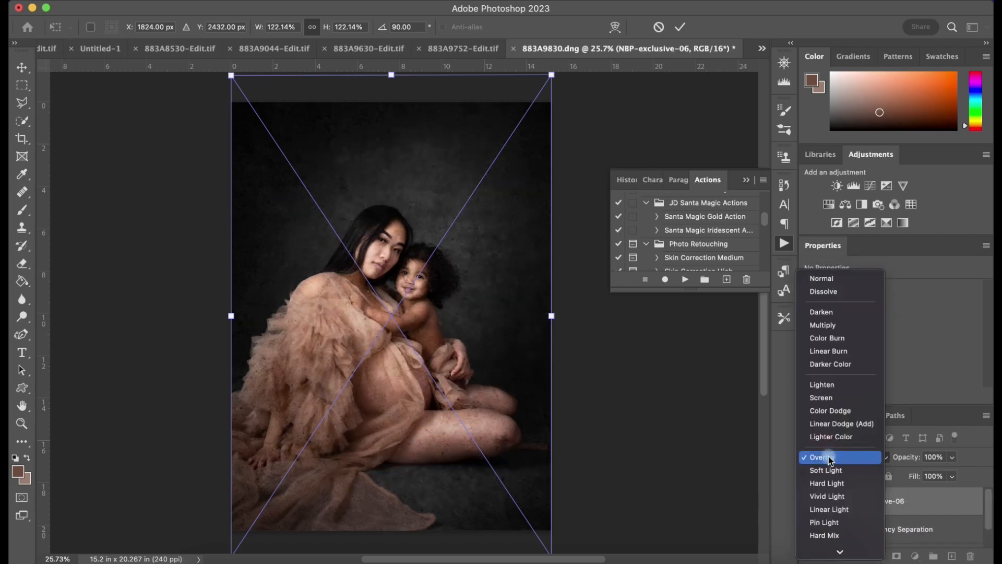
{"action": "left_click", "coordinate": [829, 471]}
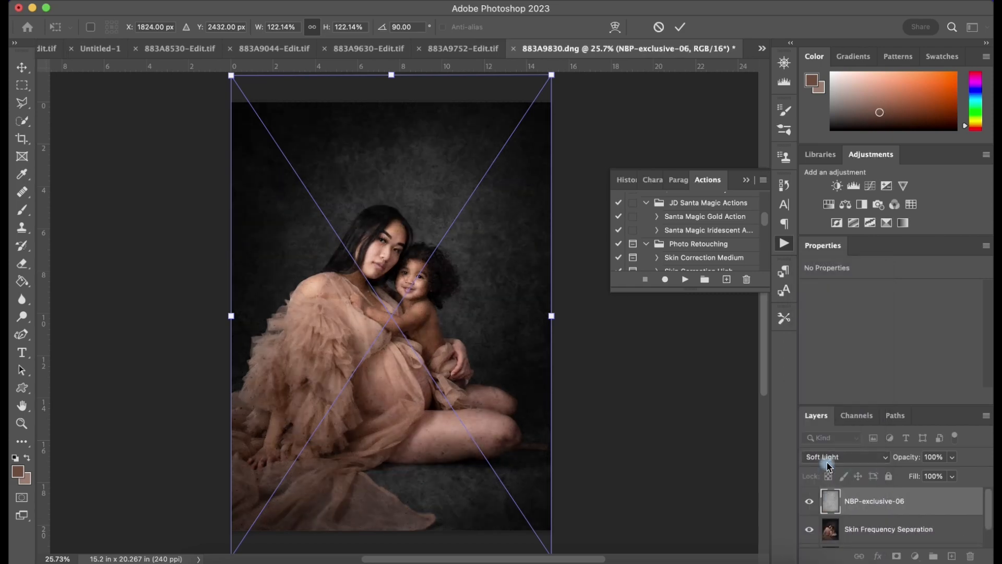
{"action": "left_click", "coordinate": [827, 463]}
{"action": "left_click", "coordinate": [825, 445]}
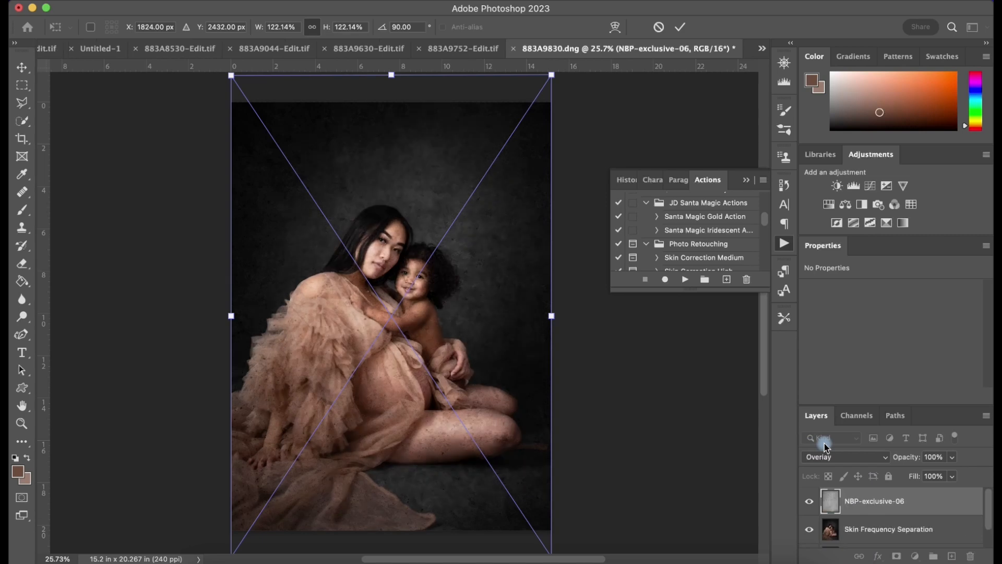
- Commit the texture placement and select the mother and child as the subject from the Skin Frequency Separation layer
{"action": "scroll", "coordinate": [873, 514], "scroll_direction": "down", "scroll_amount": 2}
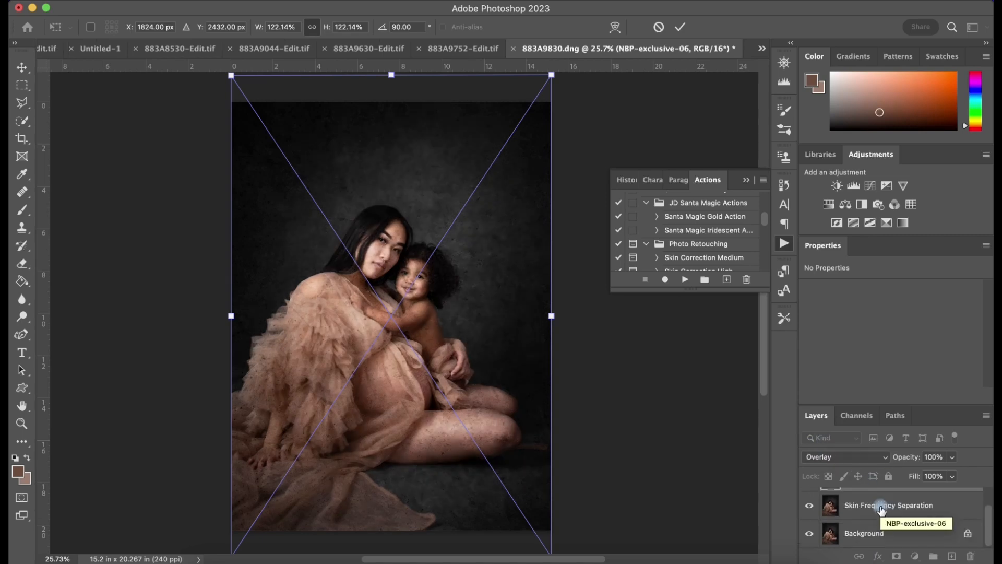
{"action": "left_click", "coordinate": [852, 507]}
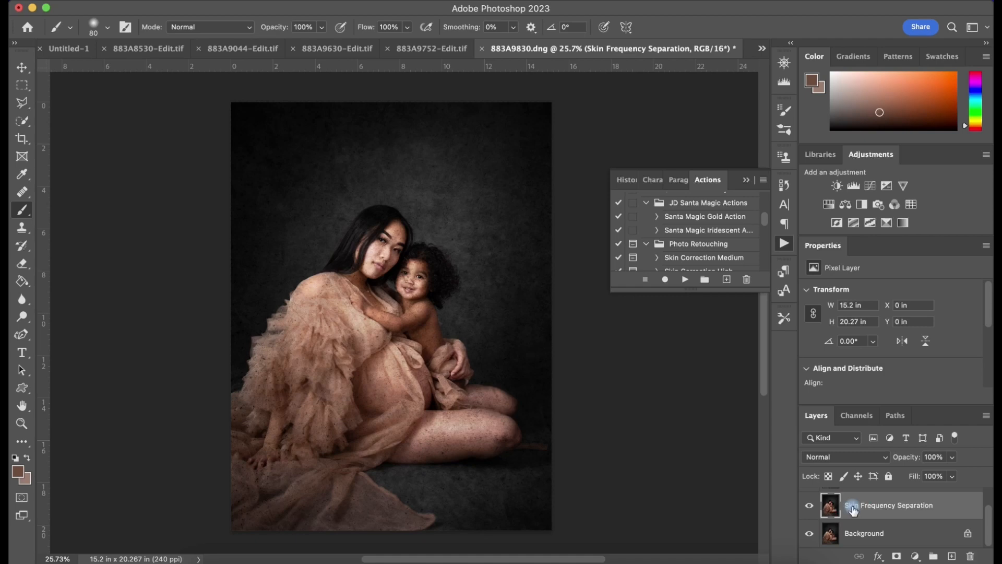
{"action": "left_click", "coordinate": [25, 126]}
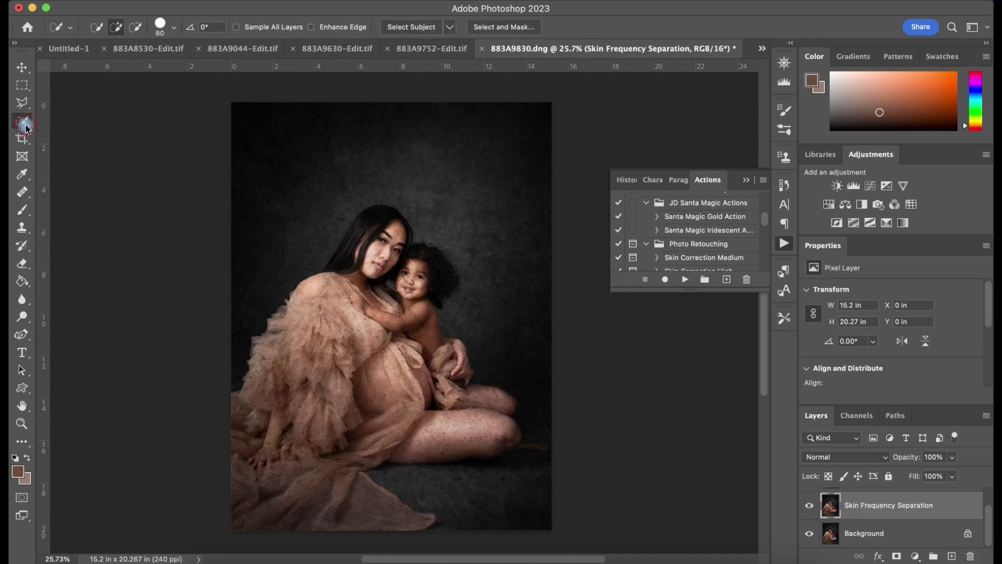
{"action": "left_click", "coordinate": [403, 32]}
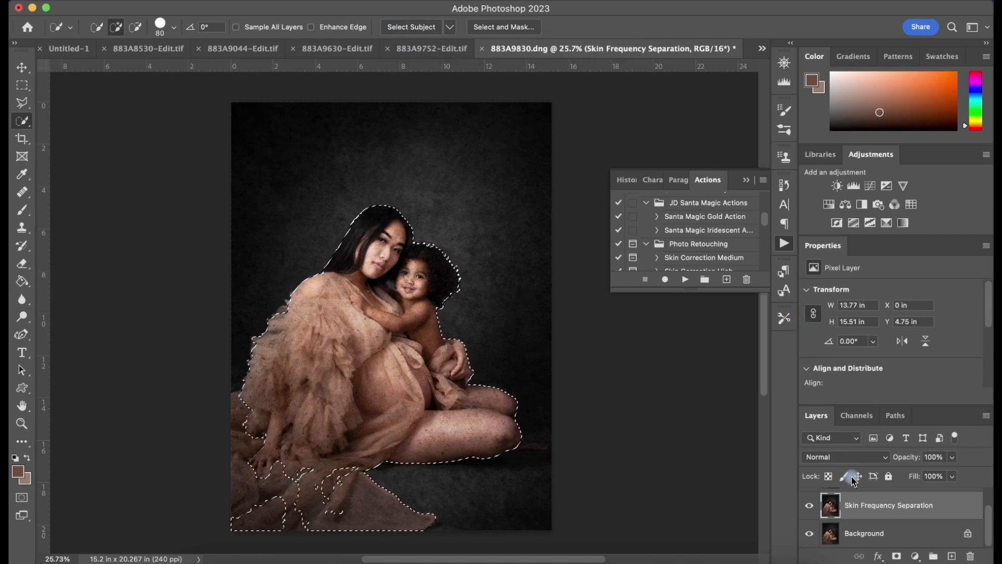
- Rasterize the NBP-exclusive-06 texture layer, delete the texture inside the subject selection and deselect
{"action": "scroll", "coordinate": [854, 515], "scroll_direction": "up", "scroll_amount": 2}
{"action": "left_click", "coordinate": [856, 504]}
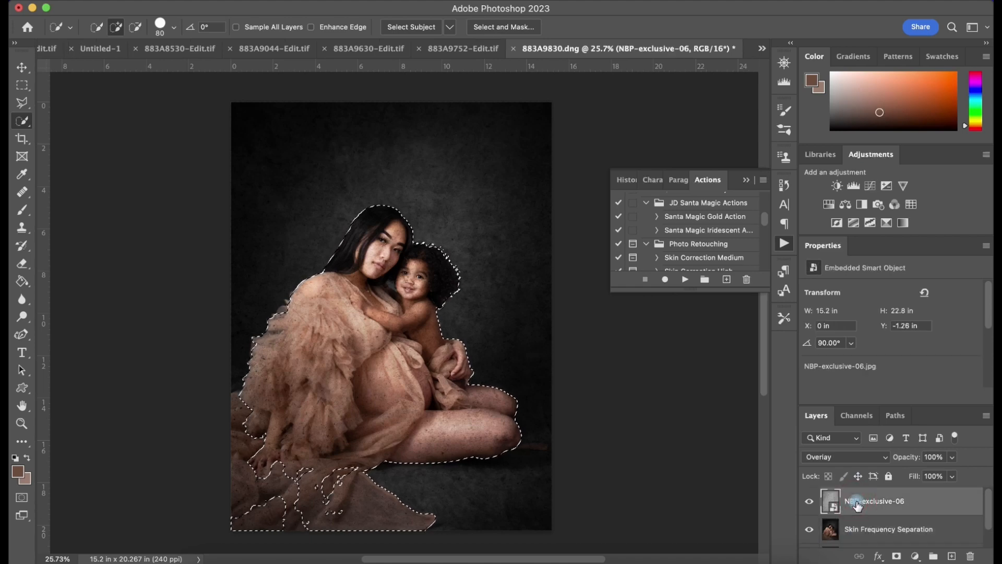
{"action": "key", "text": "e"}
{"action": "key", "text": "Return"}
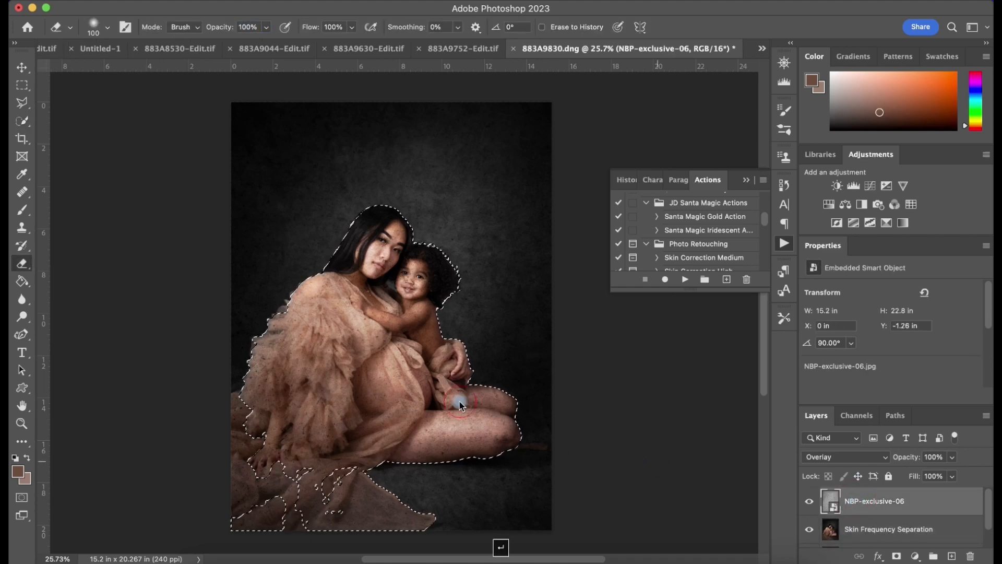
{"action": "left_click", "coordinate": [458, 403]}
{"action": "key", "text": "Delete"}
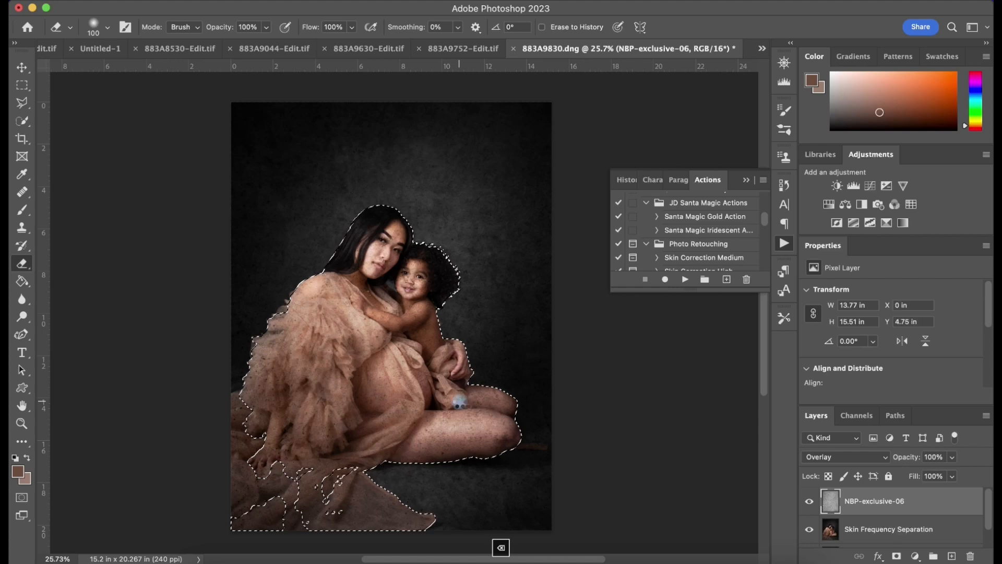
{"action": "key", "text": "super+d"}
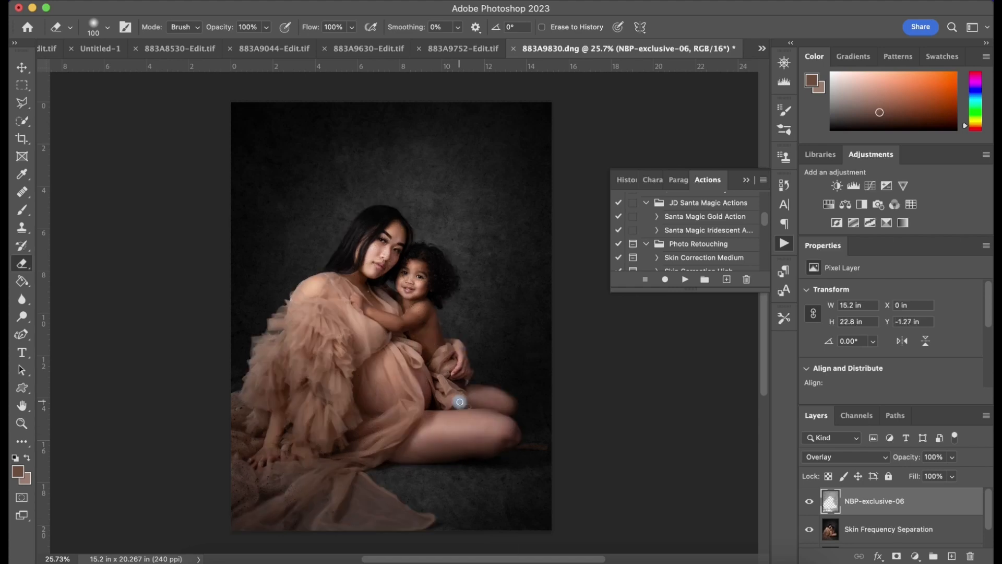
- Compare the portrait with the NBP-exclusive-06 texture layer hidden and shown, and enlarge the eraser brush to 700
{"action": "left_click", "coordinate": [809, 502]}
{"action": "left_click", "coordinate": [809, 503]}
{"action": "left_click", "coordinate": [809, 502]}
{"action": "left_click", "coordinate": [809, 503]}
{"action": "key", "text": "e"}
{"action": "key", "text": "bracketright"}
{"action": "key", "text": "bracketright"}
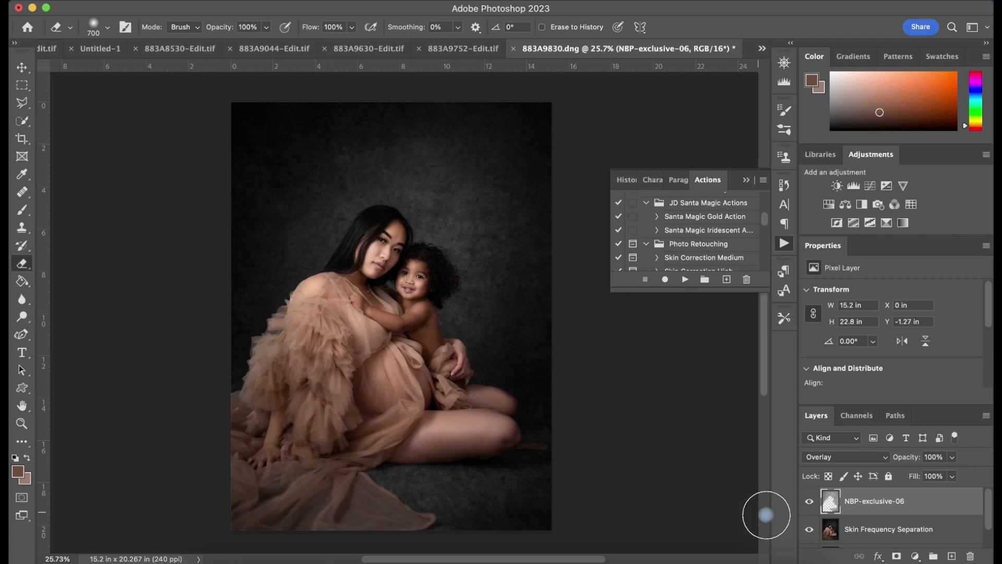
{"action": "left_click", "coordinate": [810, 502]}
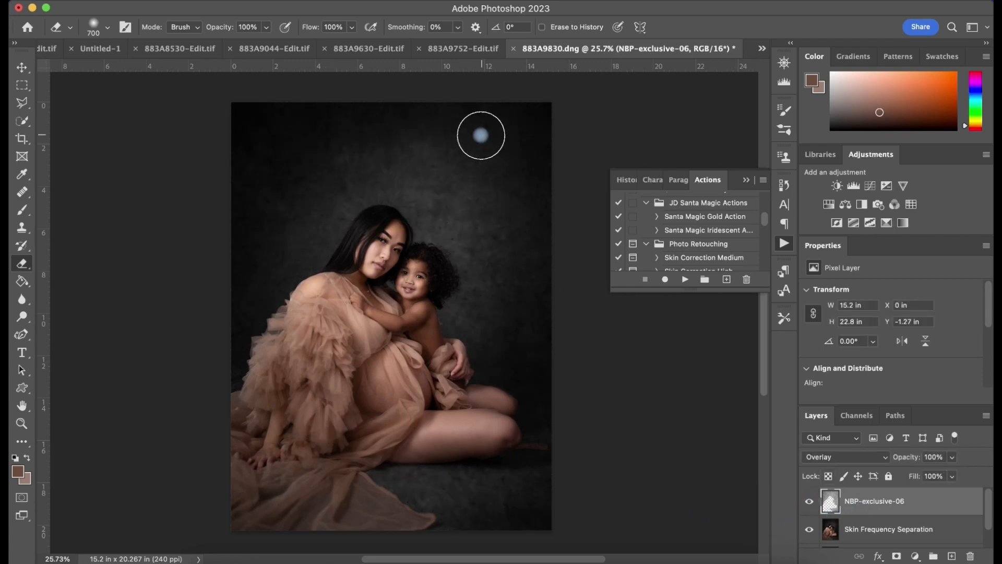
- Apply a Gaussian Blur with a 3.8 pixel radius to the texture layer, checking its preview off and on
{"action": "left_click", "coordinate": [321, 2]}
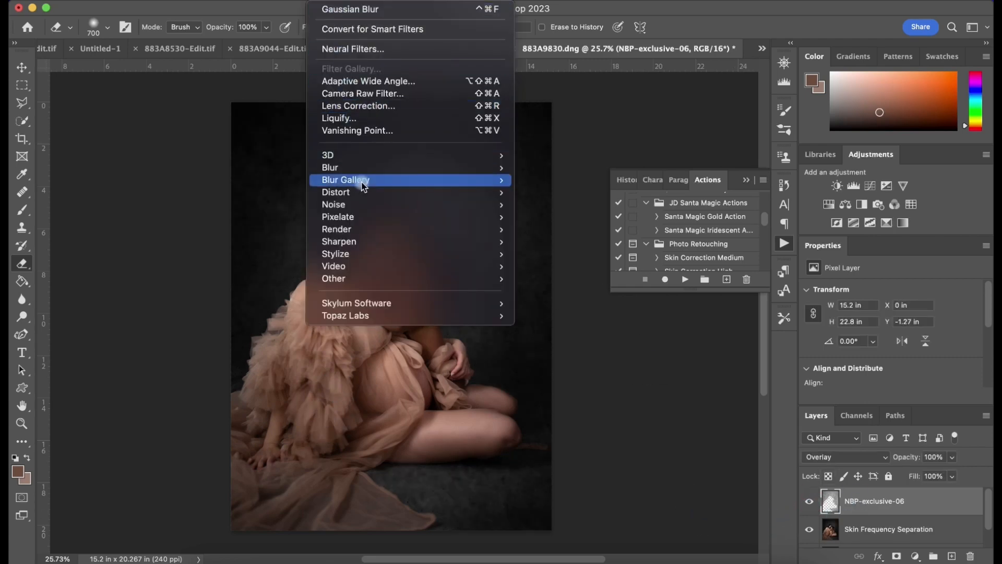
{"action": "mouse_move", "coordinate": [360, 167]}
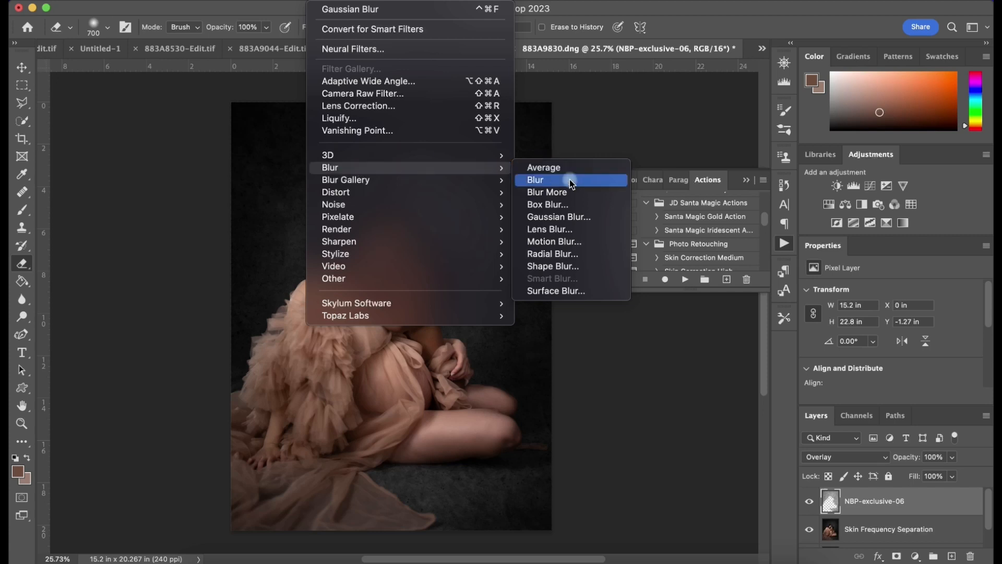
{"action": "left_click", "coordinate": [569, 222]}
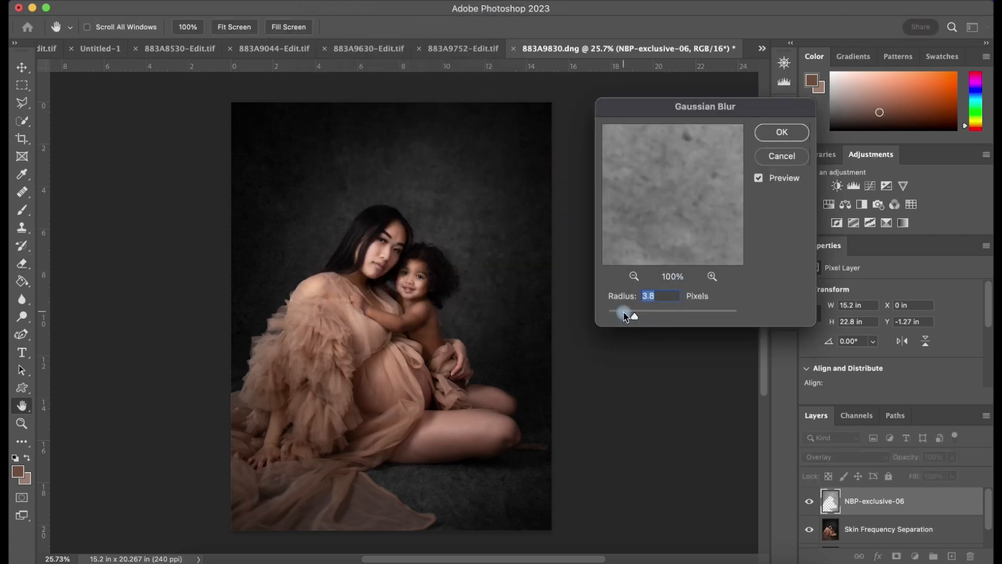
{"action": "left_click", "coordinate": [759, 179]}
{"action": "left_click", "coordinate": [772, 134]}
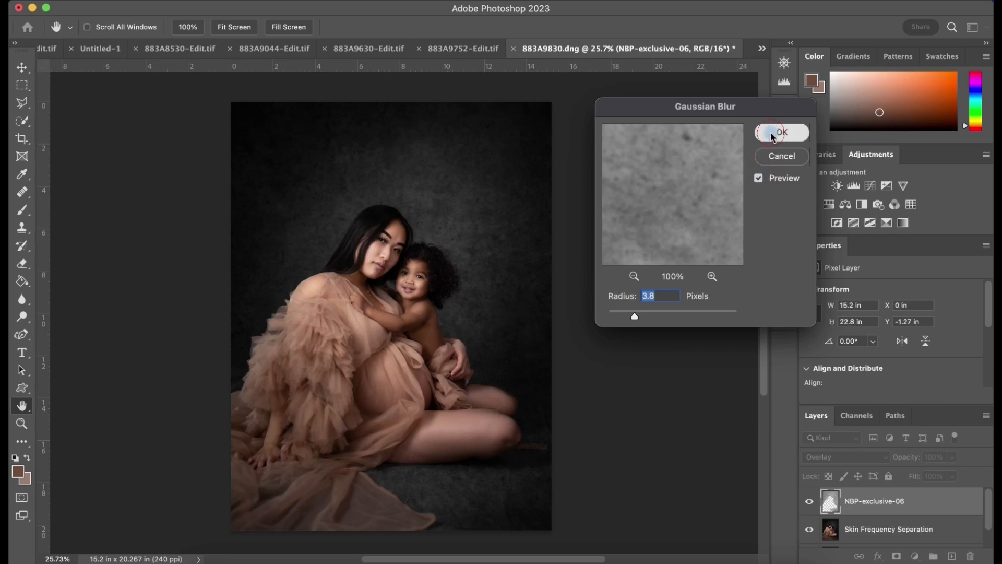
- Lower the texture layer's opacity to 60% and compare the portrait with the layer hidden and shown
{"action": "key", "text": "e"}
{"action": "left_click", "coordinate": [807, 502]}
{"action": "left_click_drag", "start_coordinate": [951, 457], "coordinate": [927, 475]}
{"action": "left_click", "coordinate": [808, 502]}
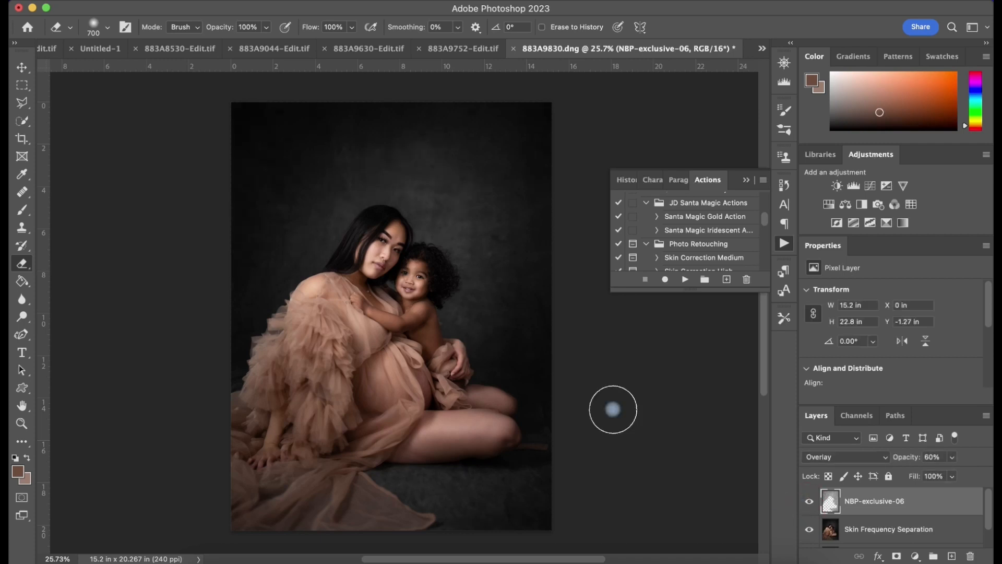
- Save the layered portrait and switch to Lightroom Classic
{"action": "scroll", "coordinate": [519, 326], "scroll_direction": "down", "scroll_amount": 1}
{"action": "key", "text": "super+s"}
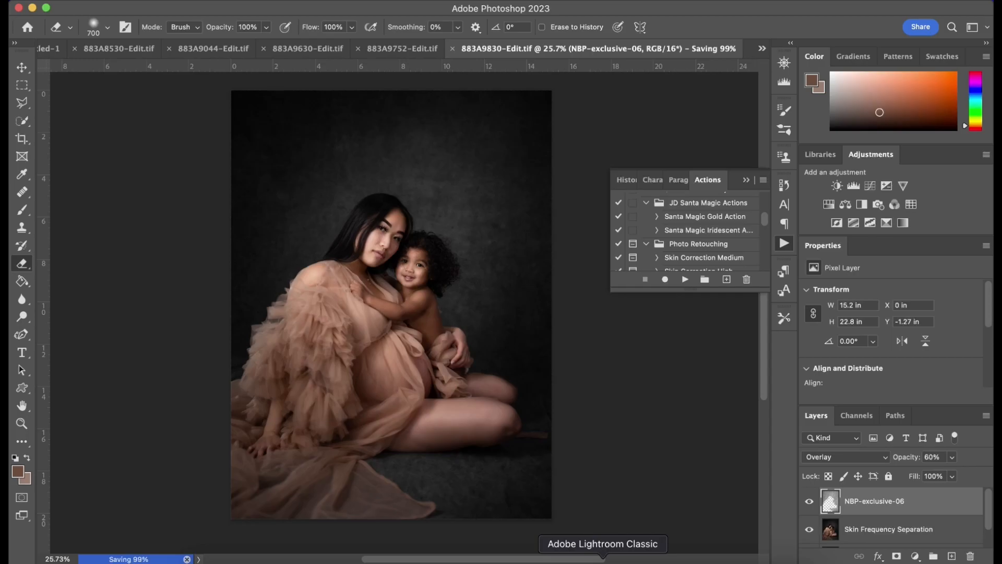
{"action": "left_click", "coordinate": [603, 561]}
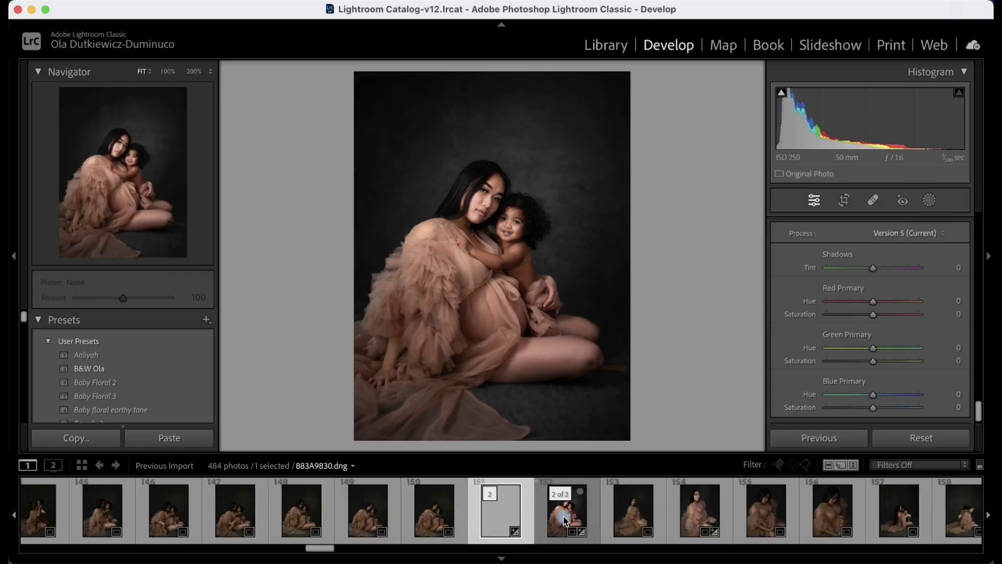
- Compare the finished 883A9830-Edit.tif with the Before view of the original 883A9830.dng
{"action": "left_click", "coordinate": [562, 515]}
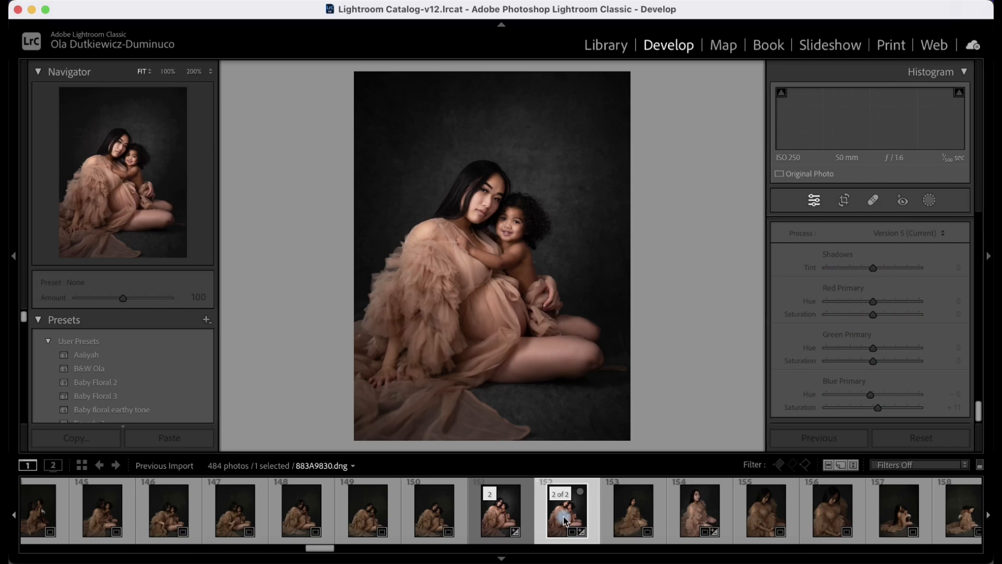
{"action": "key", "text": "backslash"}
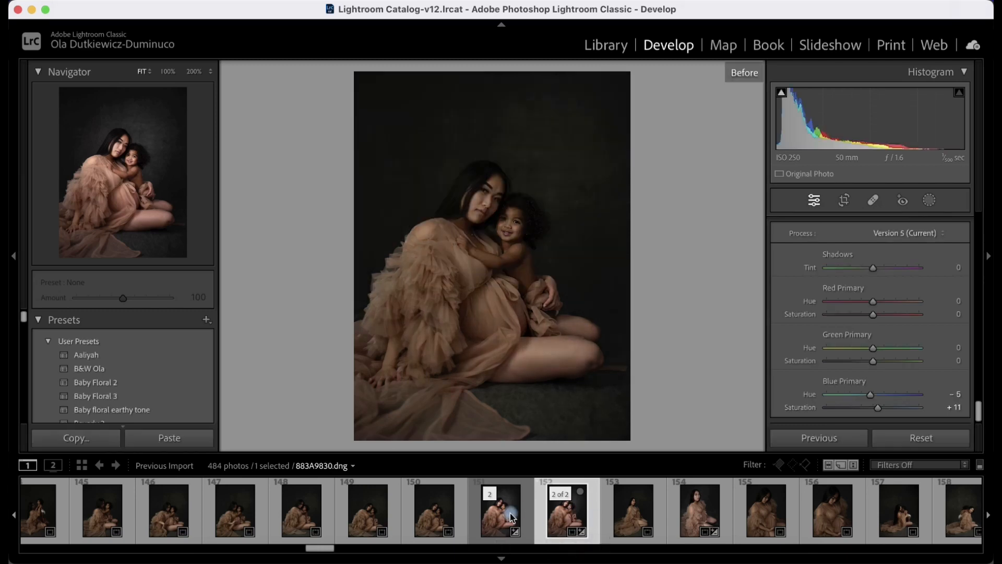
{"action": "left_click", "coordinate": [563, 515]}
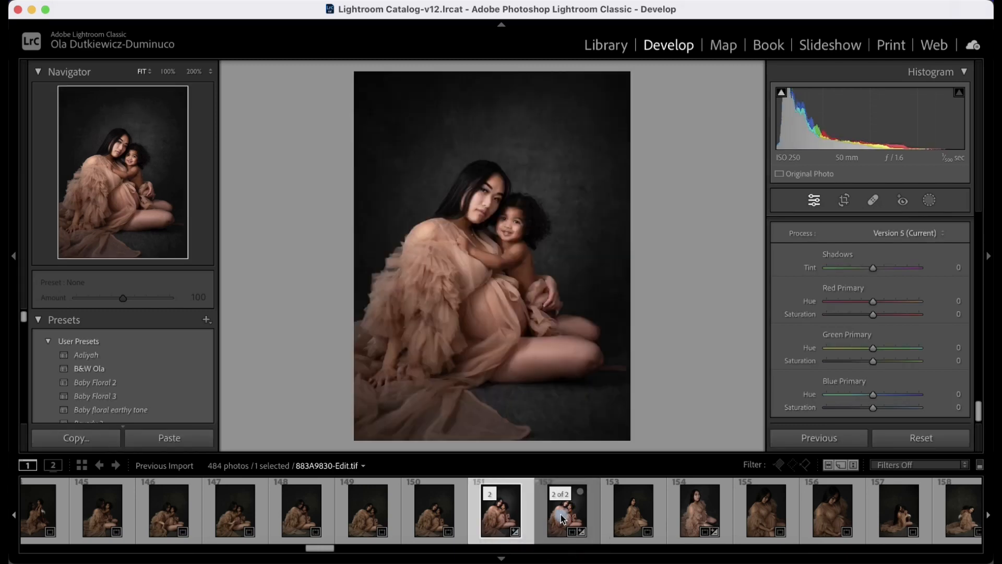
{"action": "left_click", "coordinate": [500, 521]}
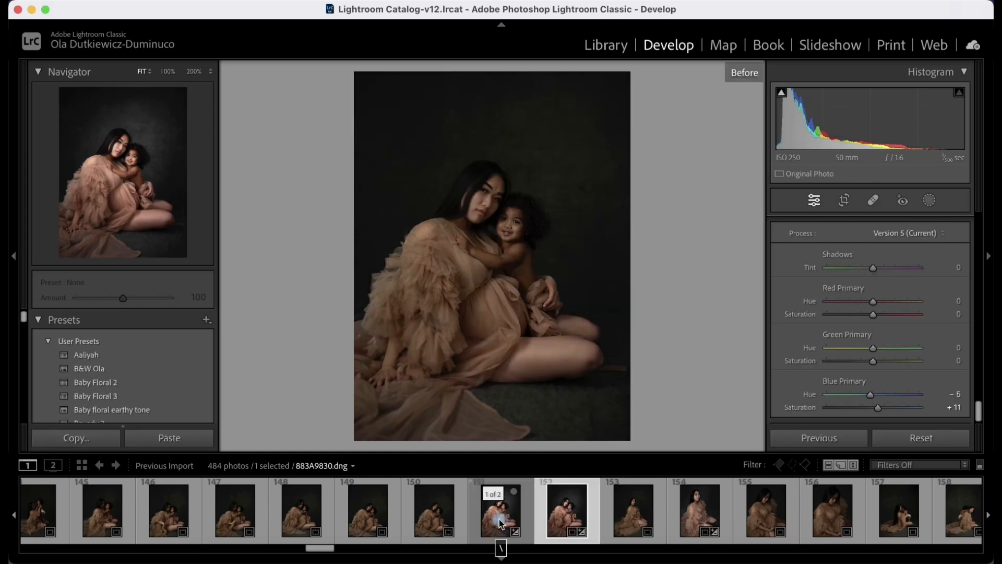
{"action": "left_click", "coordinate": [495, 522]}
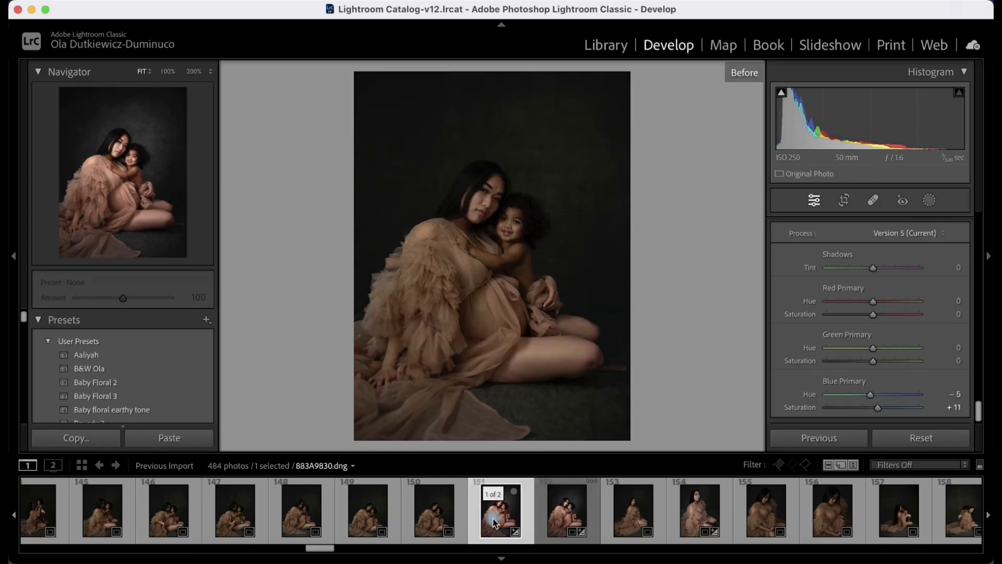